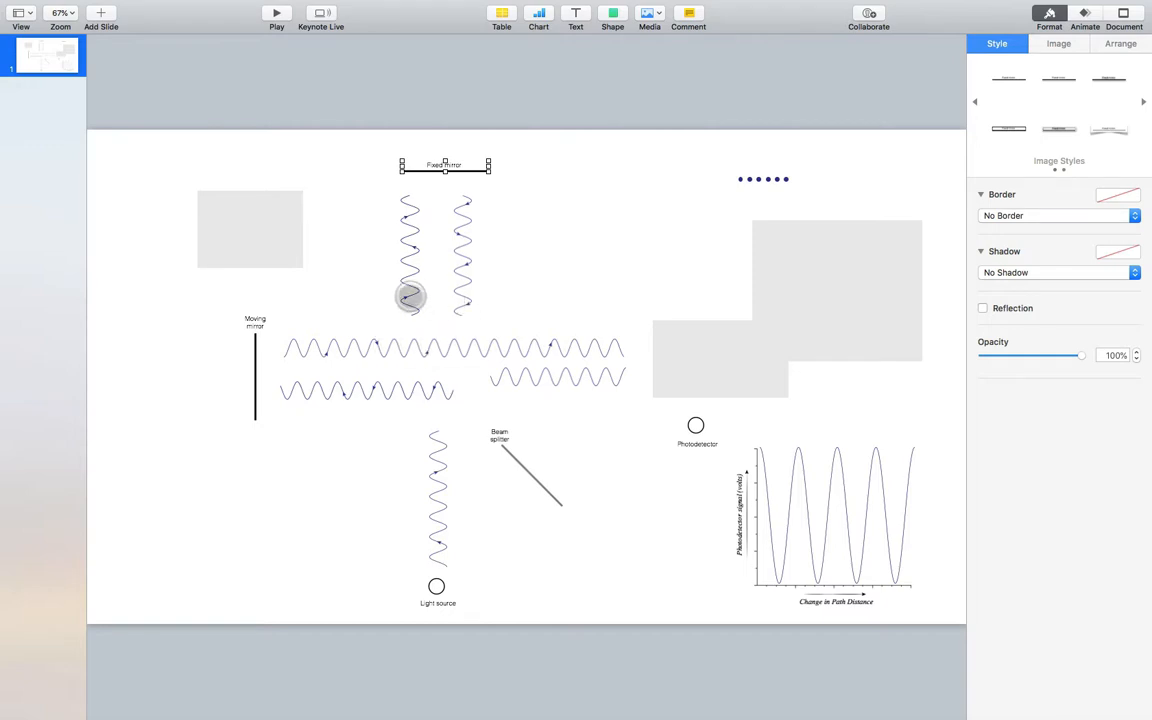
Step: Move the beam splitter onto the long horizontal wave and overlap the two vertical waves above it
left_click_drag(517, 465, 424, 345)
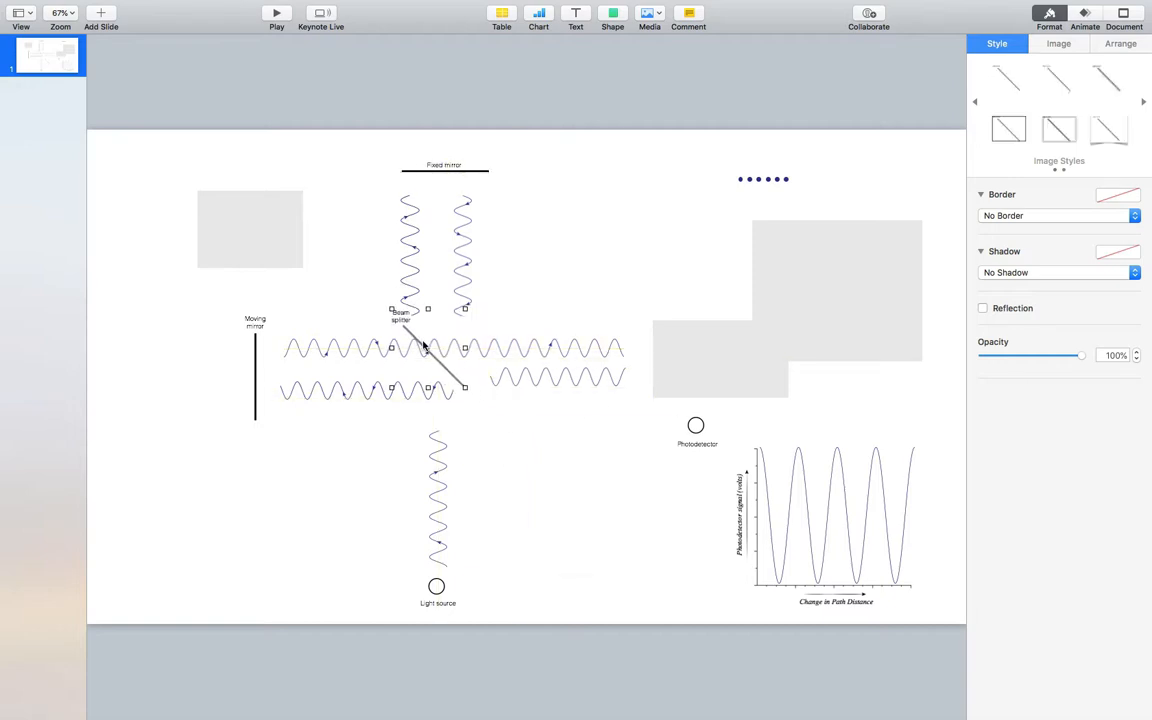
left_click_drag(413, 275, 431, 301)
left_click(464, 270)
left_click(462, 268)
Step: Overlay the short horizontal wave on the long one and centre the beam splitter and the vertical wave pair on each other
left_click_drag(516, 382, 457, 349)
left_click(509, 388)
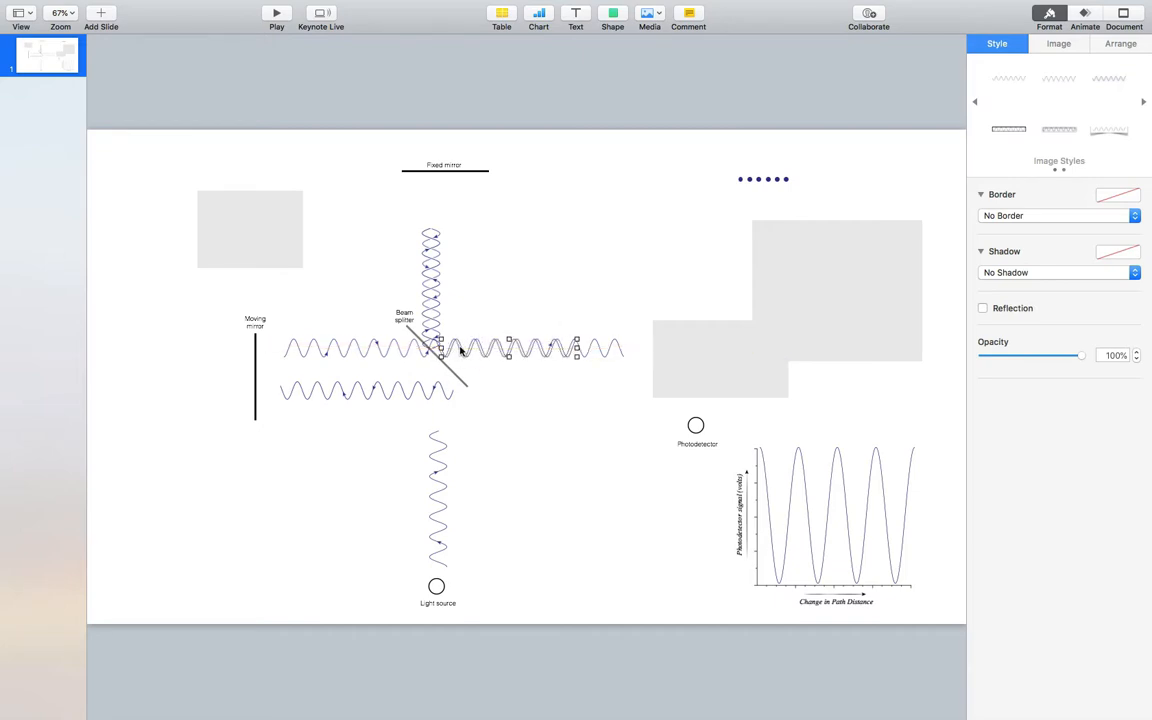
left_click_drag(399, 248, 460, 262)
key("shift+Right")
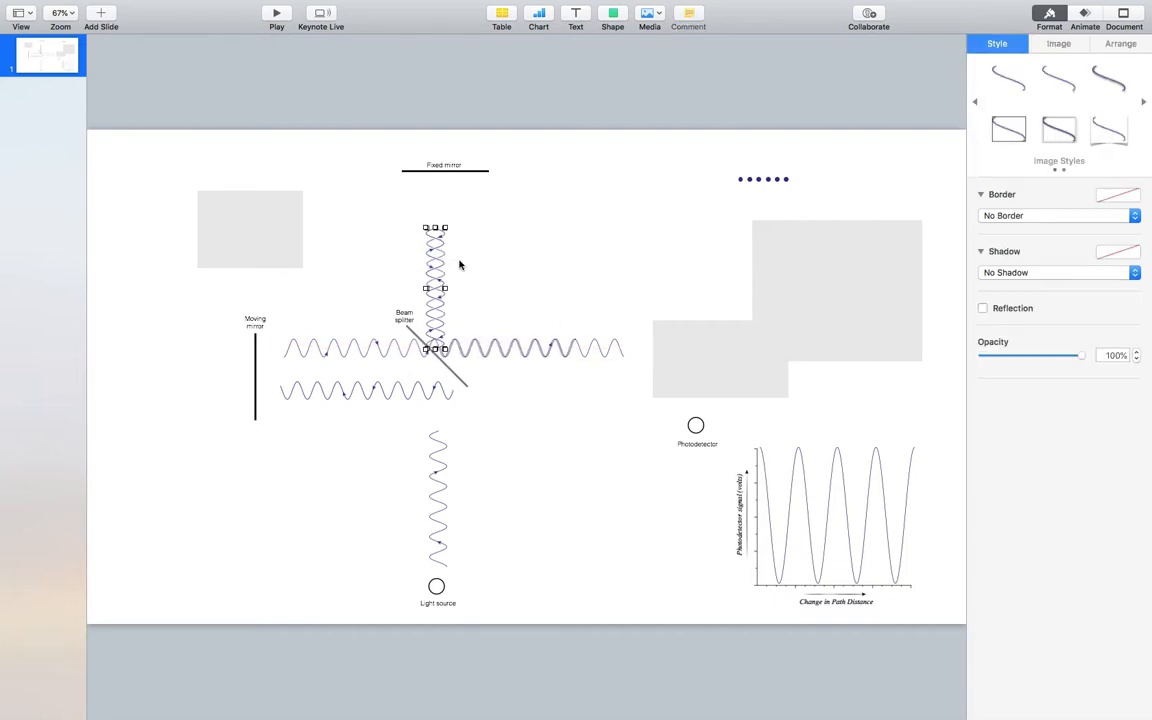
key("shift+Right")
key("Left")
left_click(478, 390)
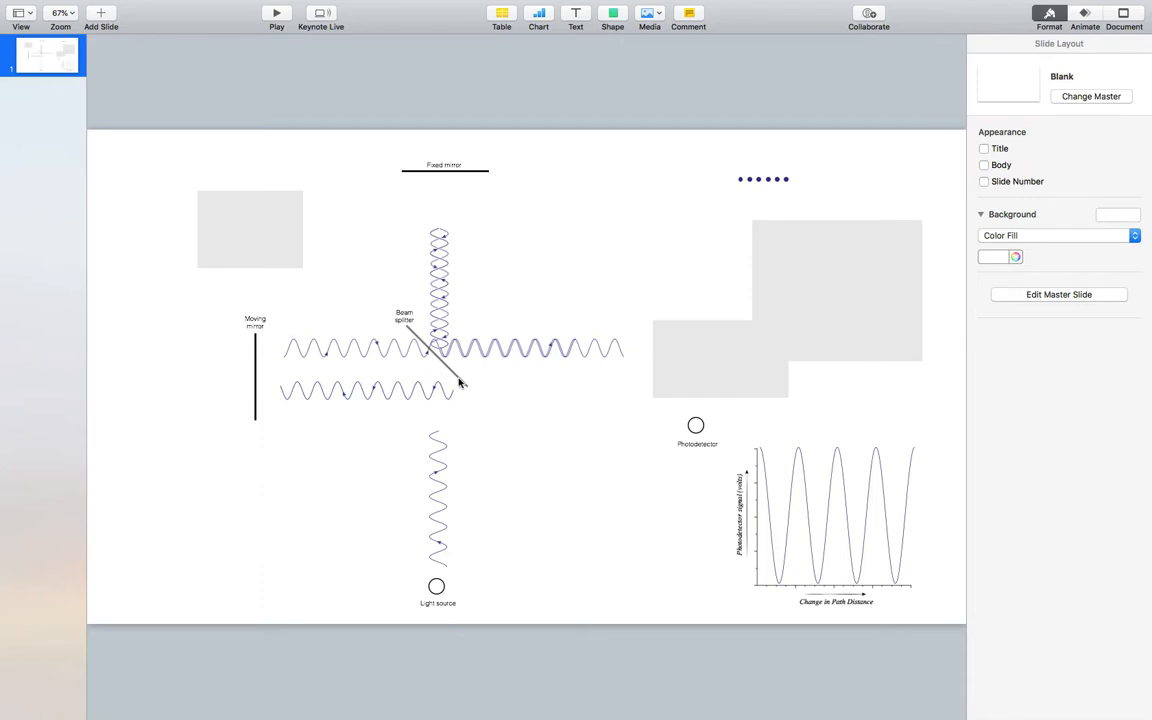
left_click(462, 381)
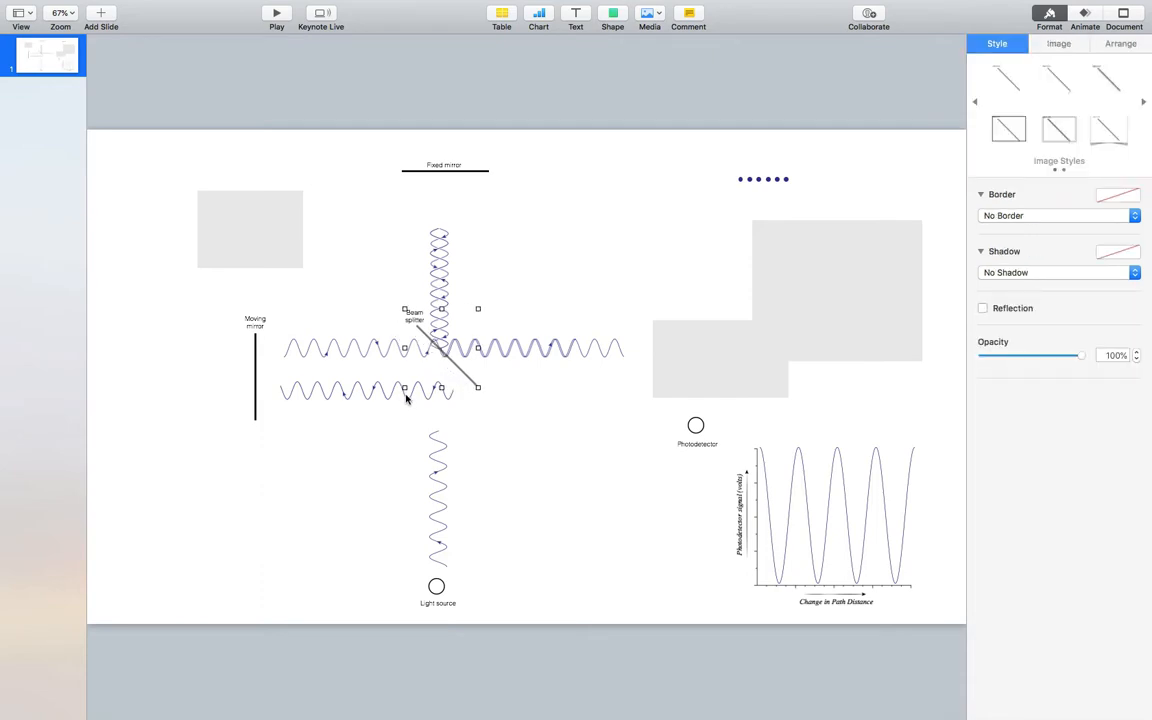
Step: Overlap the lower horizontal wave with the long wave, and stack the remaining vertical wave and light source beneath the beam splitter
left_click_drag(406, 398, 393, 362)
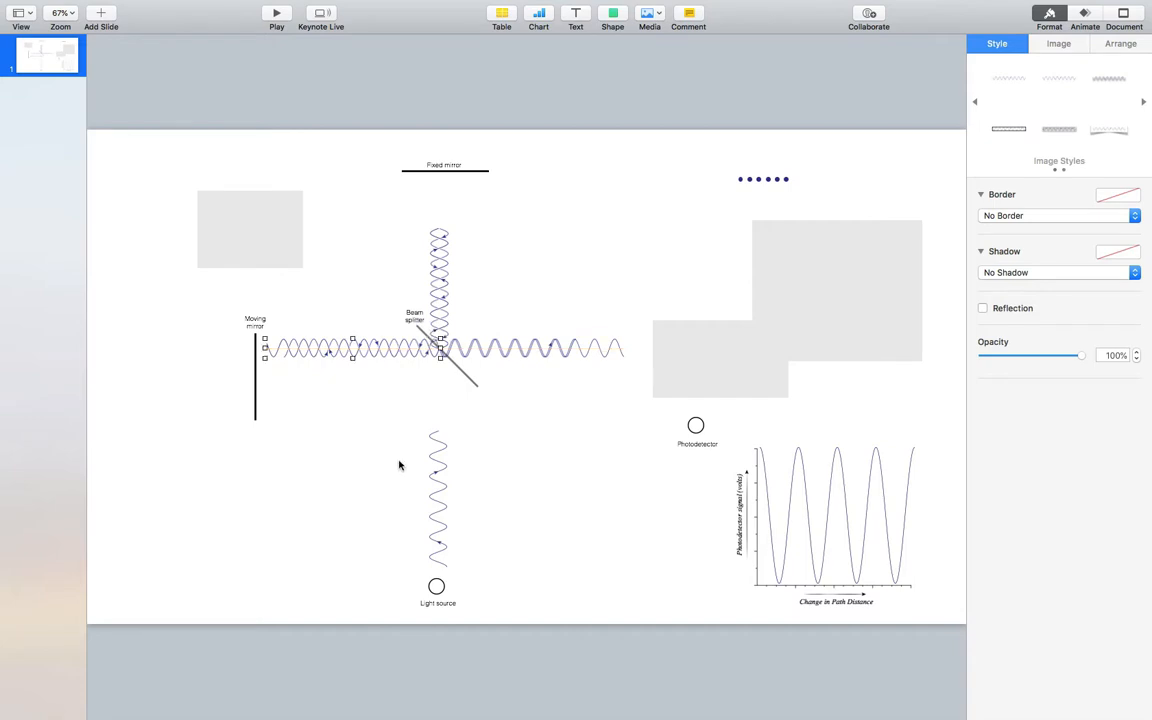
left_click(445, 511)
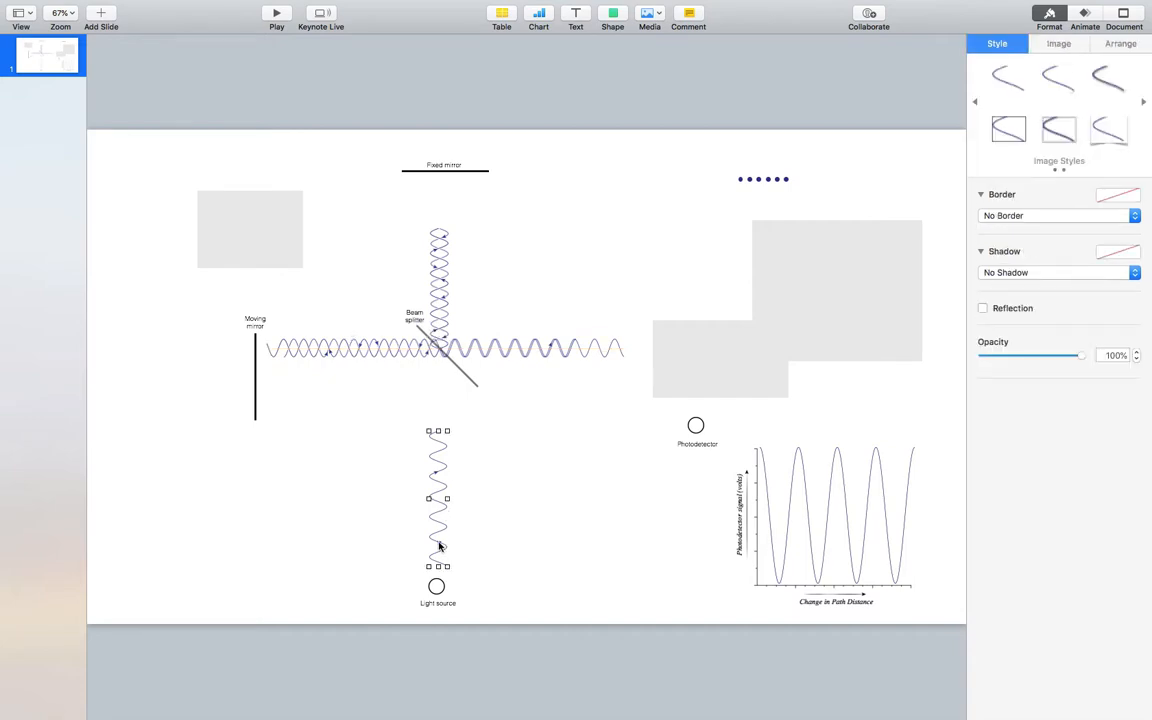
left_click_drag(439, 546, 441, 466)
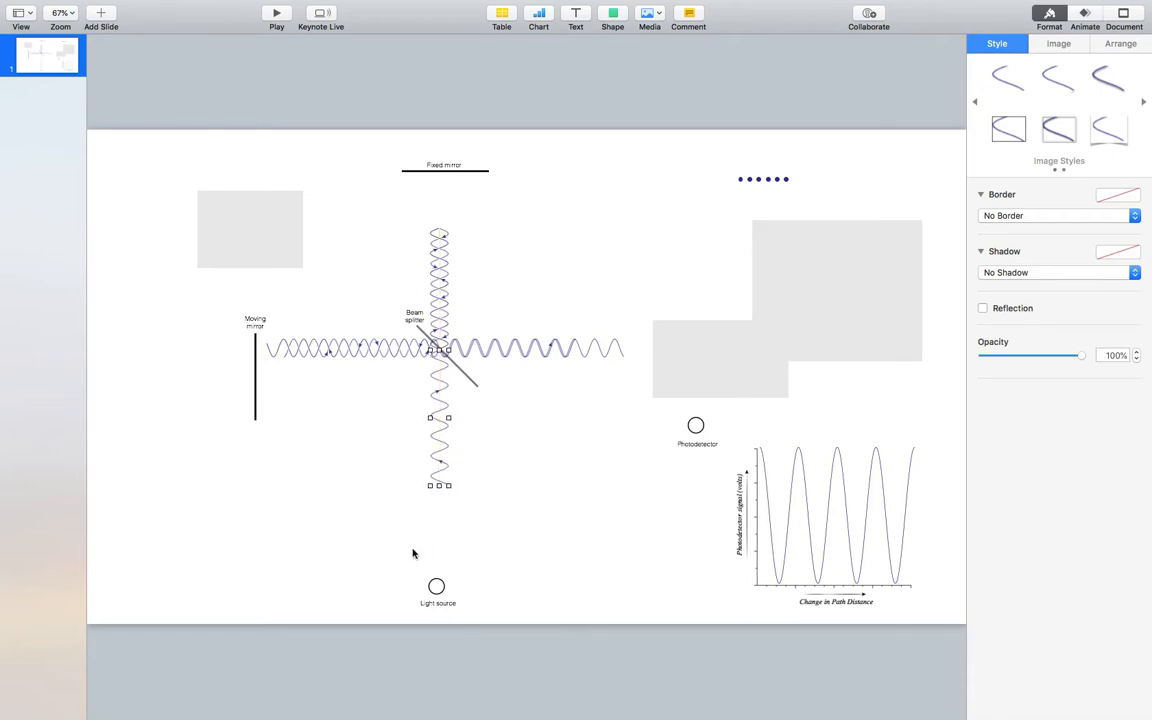
left_click(436, 586)
left_click_drag(438, 589, 449, 503)
Step: Place the fixed mirror at the top of the vertical waves and the moving mirror across the horizontal waves, left of the beam splitter
left_click_drag(255, 408, 298, 392)
left_click_drag(457, 163, 456, 219)
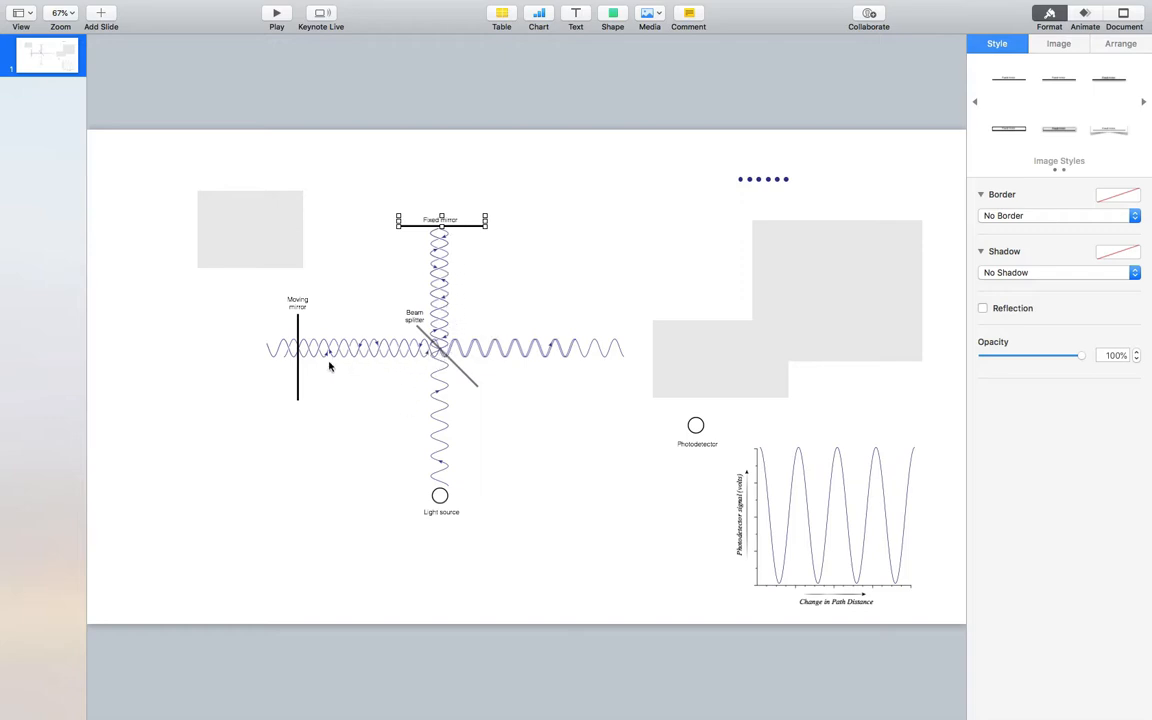
left_click(298, 397)
left_click(296, 390)
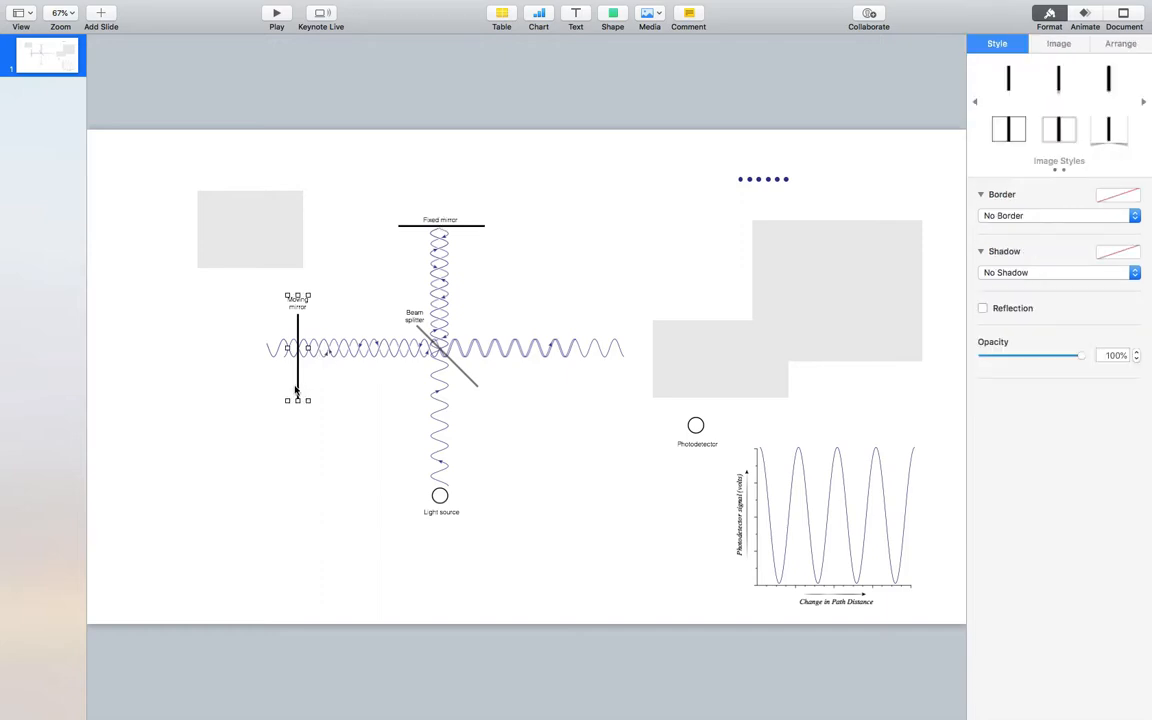
left_click_drag(298, 395, 317, 389)
left_click(323, 496)
Step: Mask both ends of the horizontal waves with the two smaller grey blocks and place the photodetector at the right block's inner edge
left_click_drag(698, 427, 603, 284)
left_click_drag(710, 347, 630, 346)
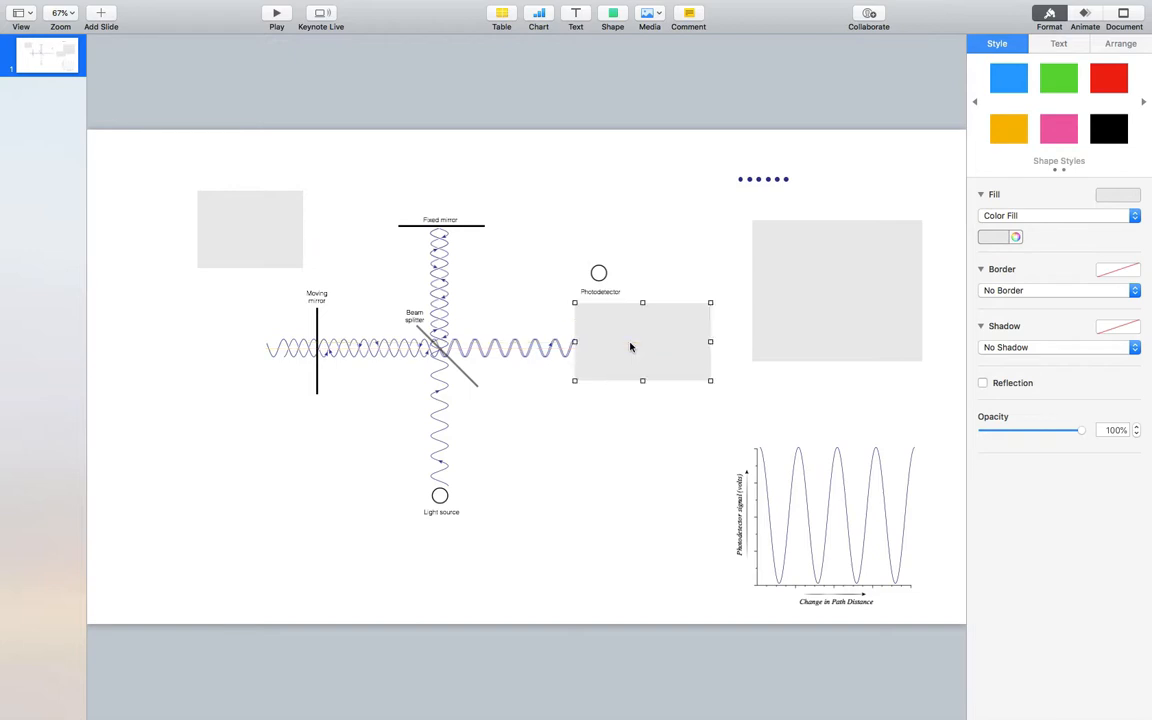
left_click(623, 441)
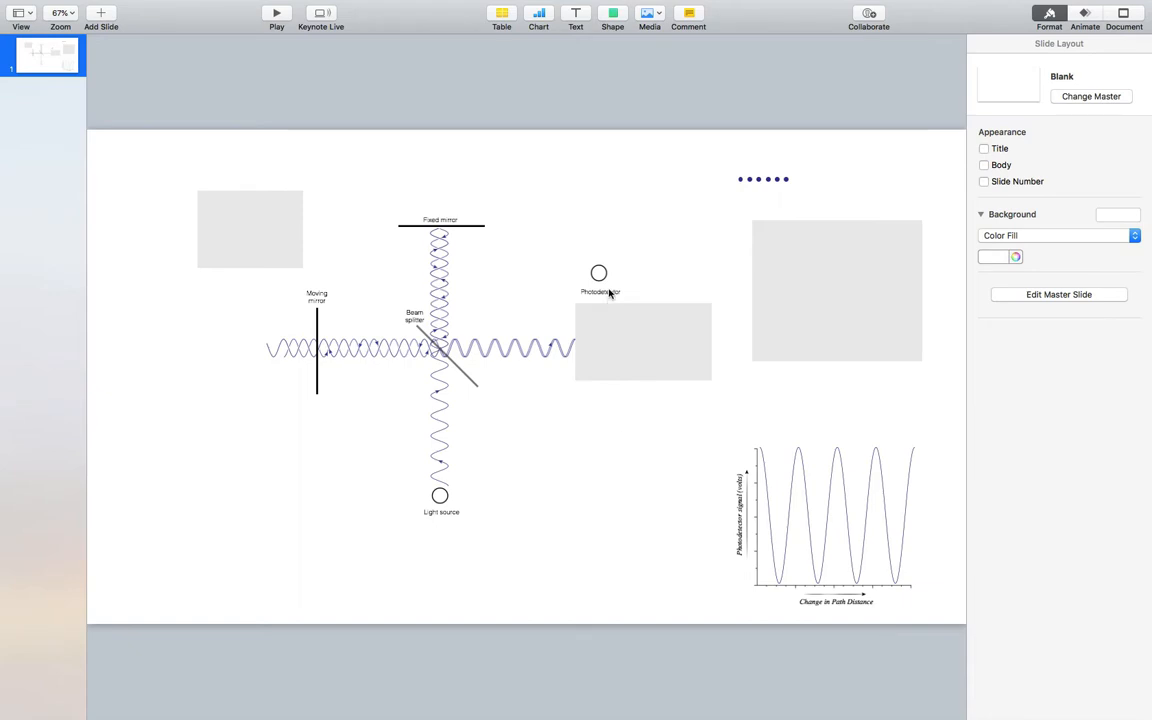
left_click_drag(605, 280, 600, 356)
left_click_drag(275, 216, 296, 329)
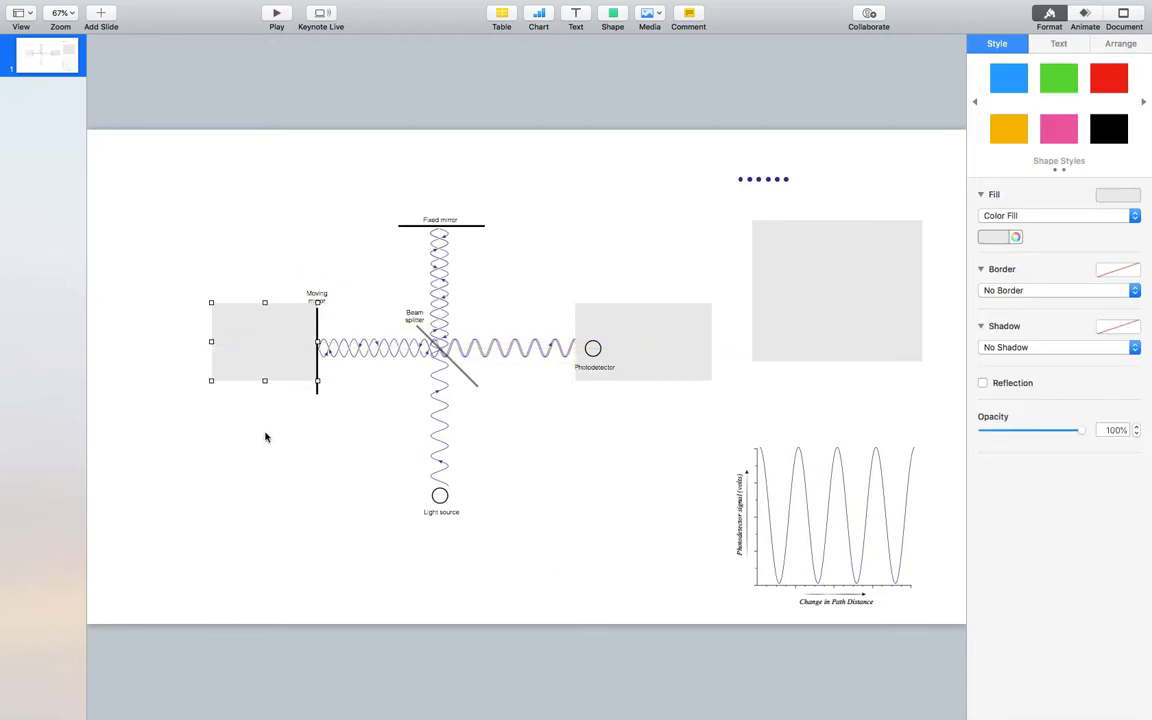
key("shift+Down")
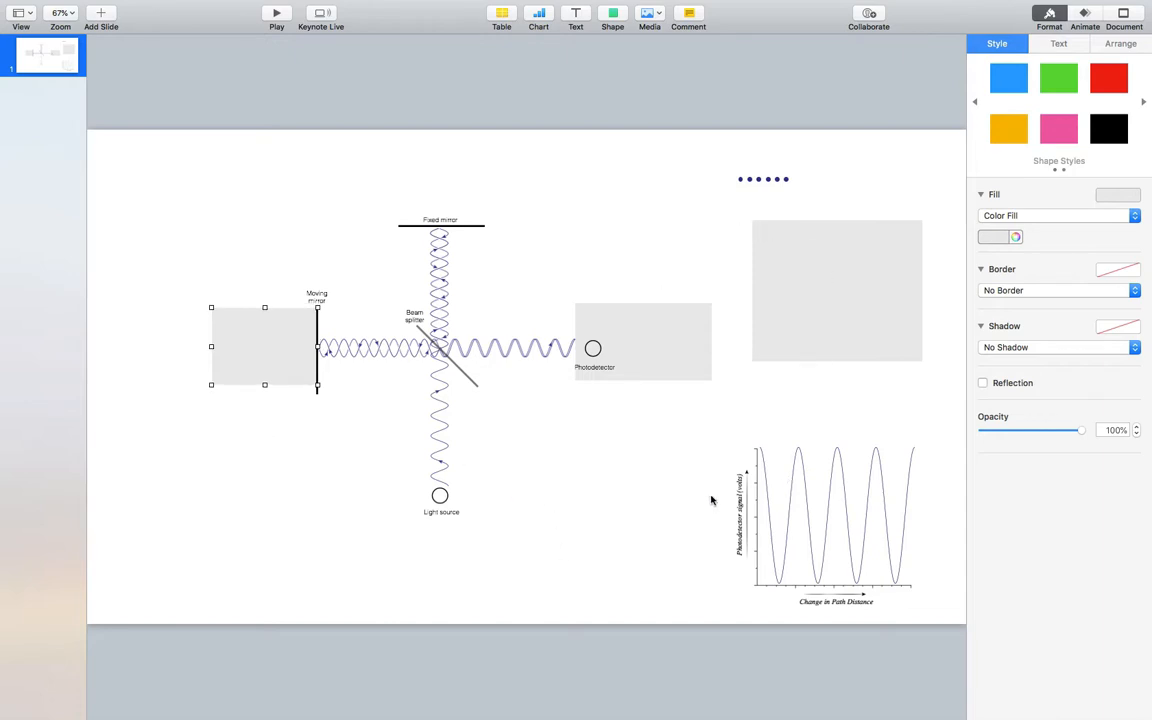
Step: Move the graph's curve and axes up beside the photodetector and lay the large grey block over the curve
left_click_drag(789, 529, 692, 609)
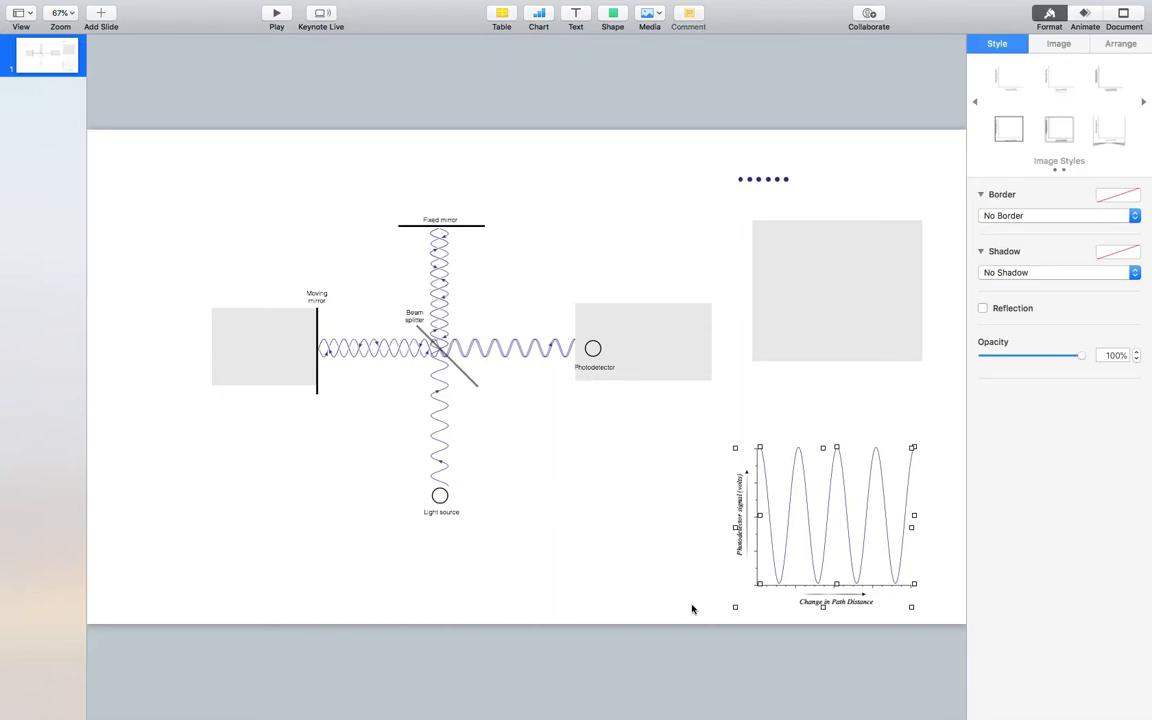
left_click(692, 609)
left_click_drag(781, 578, 798, 428)
left_click_drag(836, 288, 859, 190)
left_click_drag(744, 567, 742, 416)
left_click_drag(885, 192, 869, 364)
Step: Shift the large grey block right to expose the curve's start and place a blue dot on the first peak
left_click(806, 357)
key("shift+Right")
key("shift+Right")
key("shift+Right")
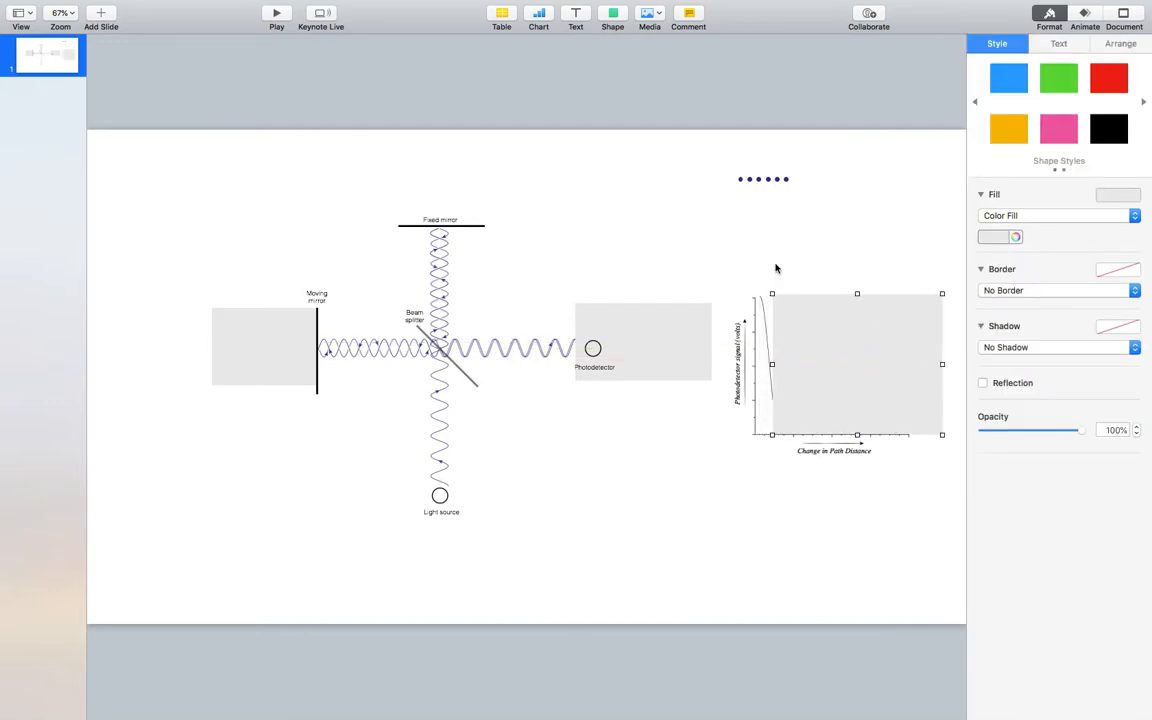
left_click_drag(740, 181, 759, 300)
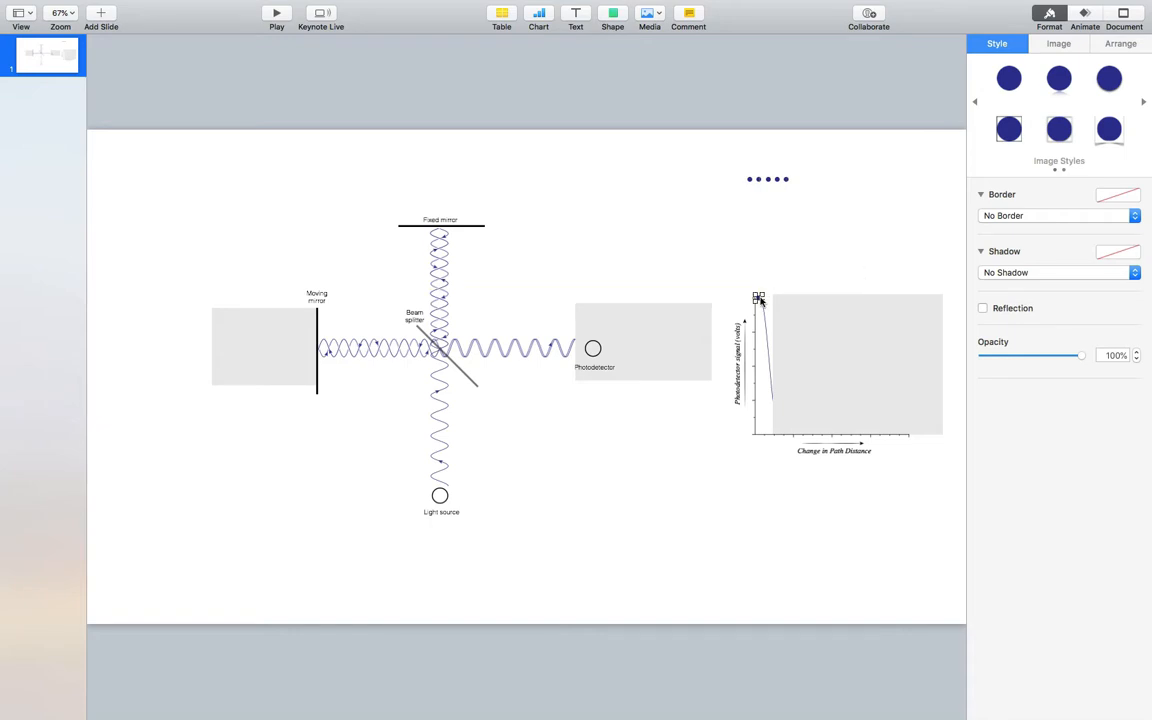
Step: Shift the large grey block back left so it hides the curve from just beside the vertical axis
left_click(893, 365)
key("shift+Left")
key("shift+Left")
key("shift+Left")
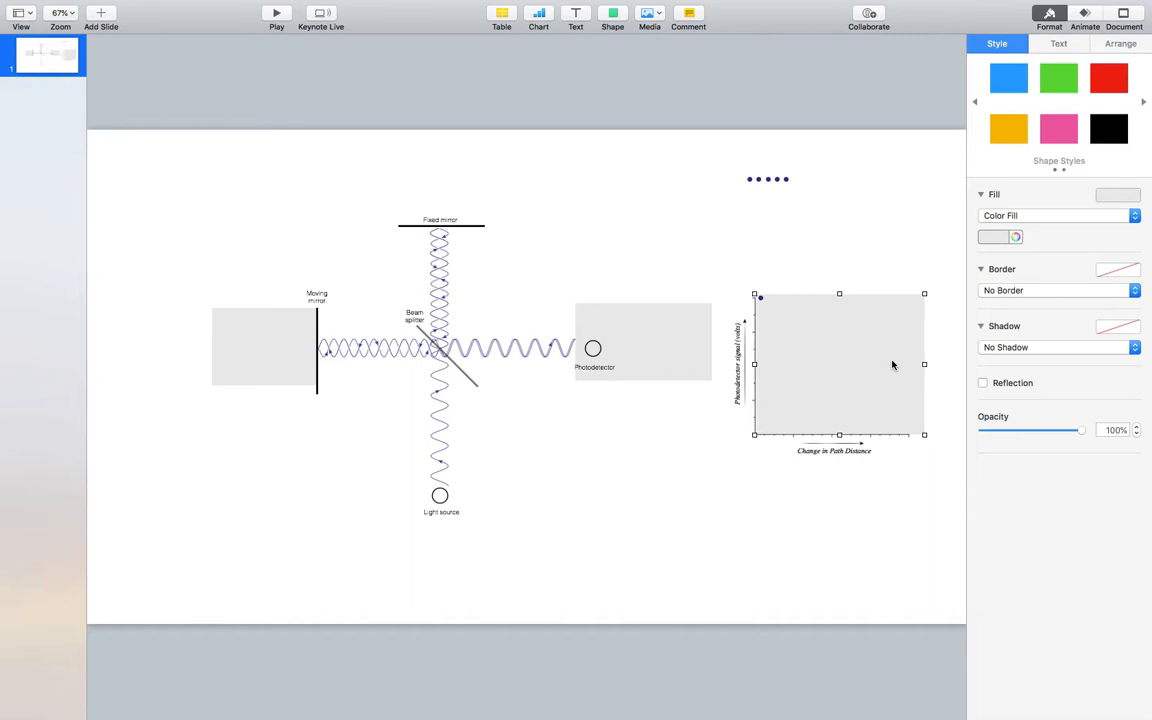
key("Right")
key("Right")
key("Right")
key("Right")
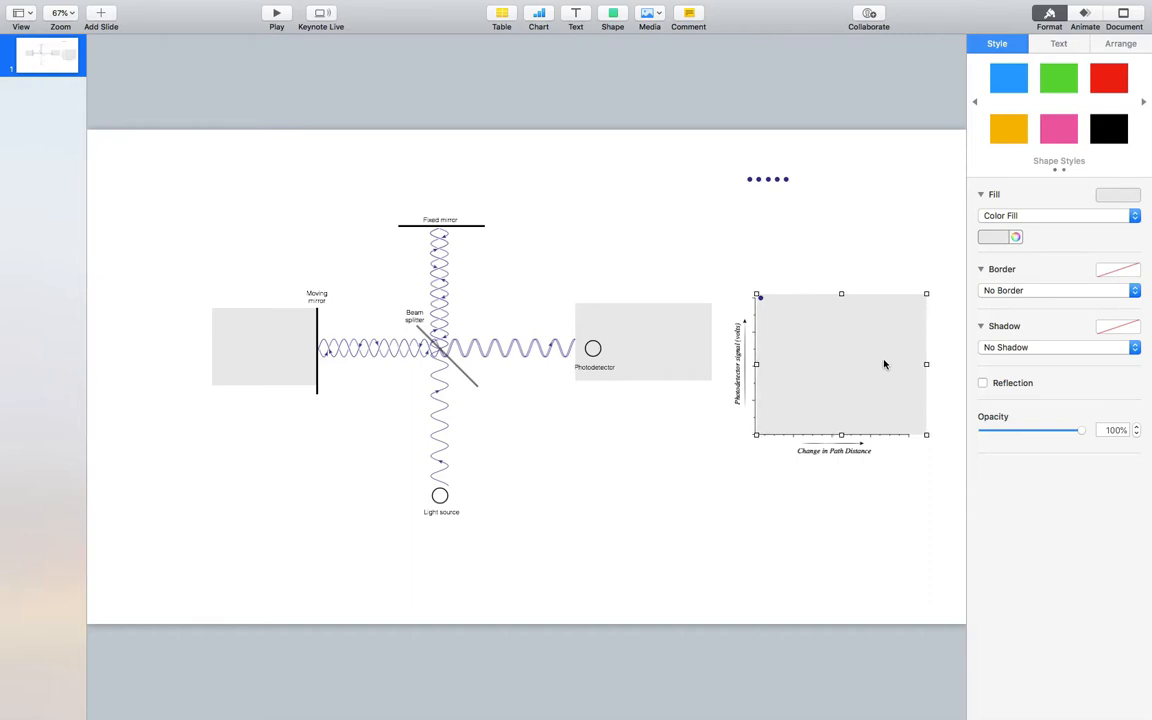
left_click(671, 257)
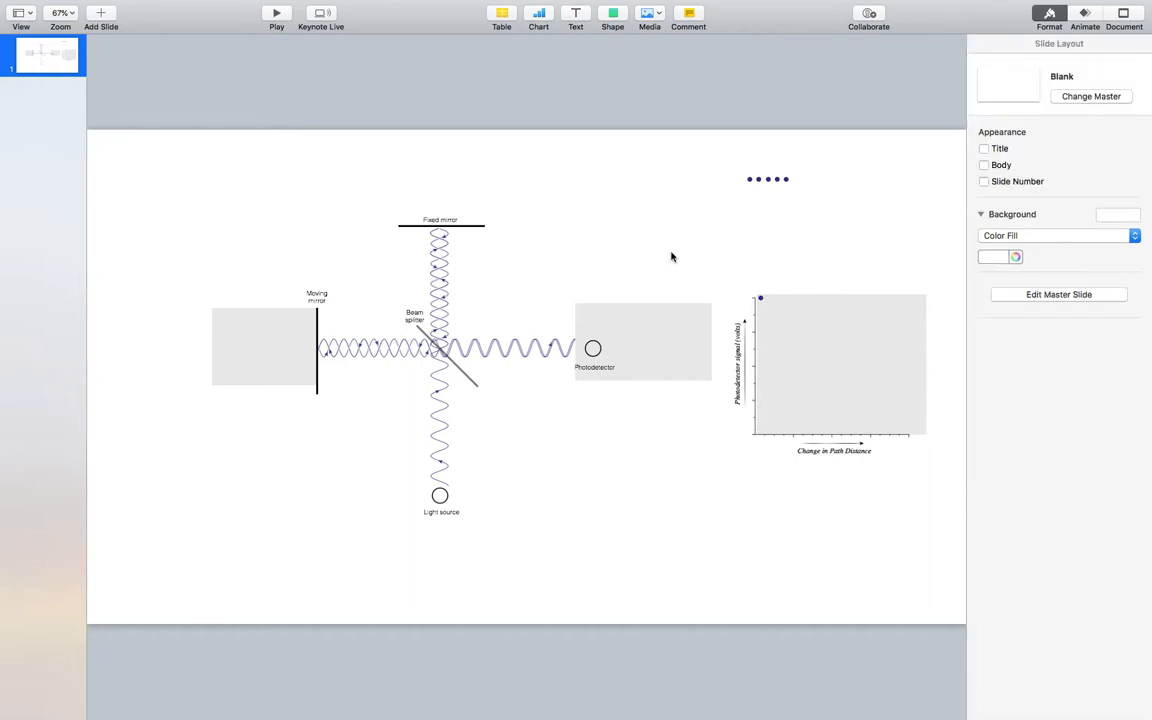
Step: Duplicate the slide and shift the moving mirror, its grey block and the long wave left until the waves reaching the photodetector are out of phase
right_click(47, 64)
left_click(73, 192)
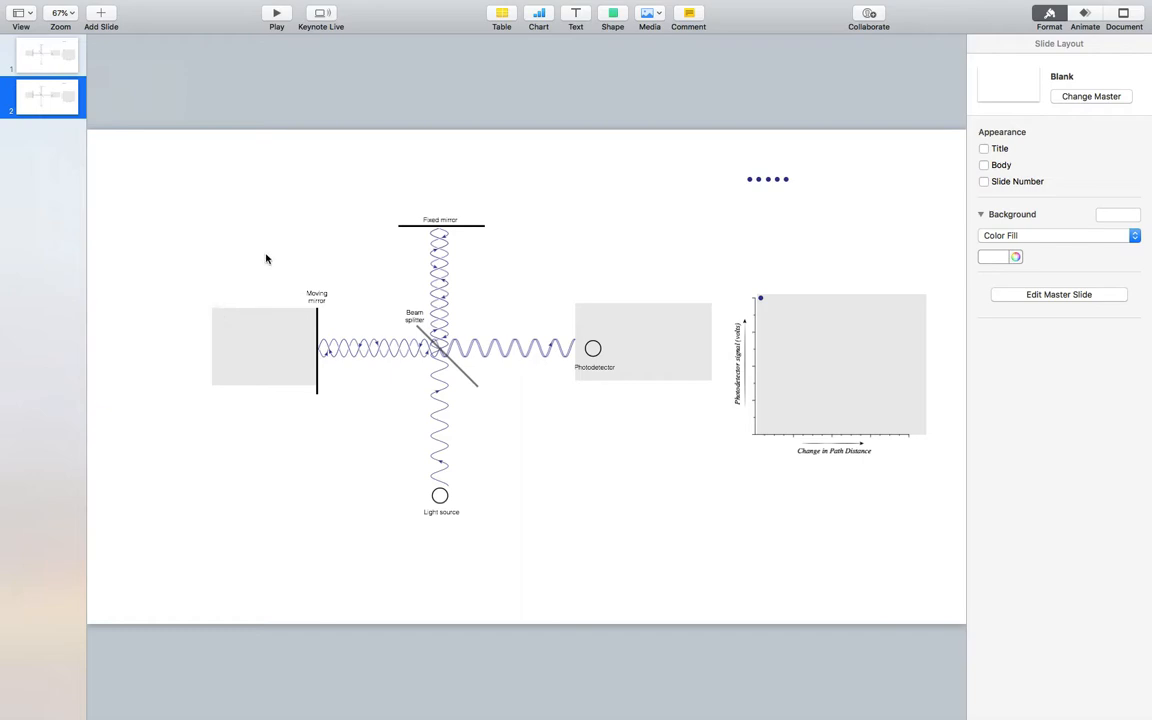
left_click(406, 358)
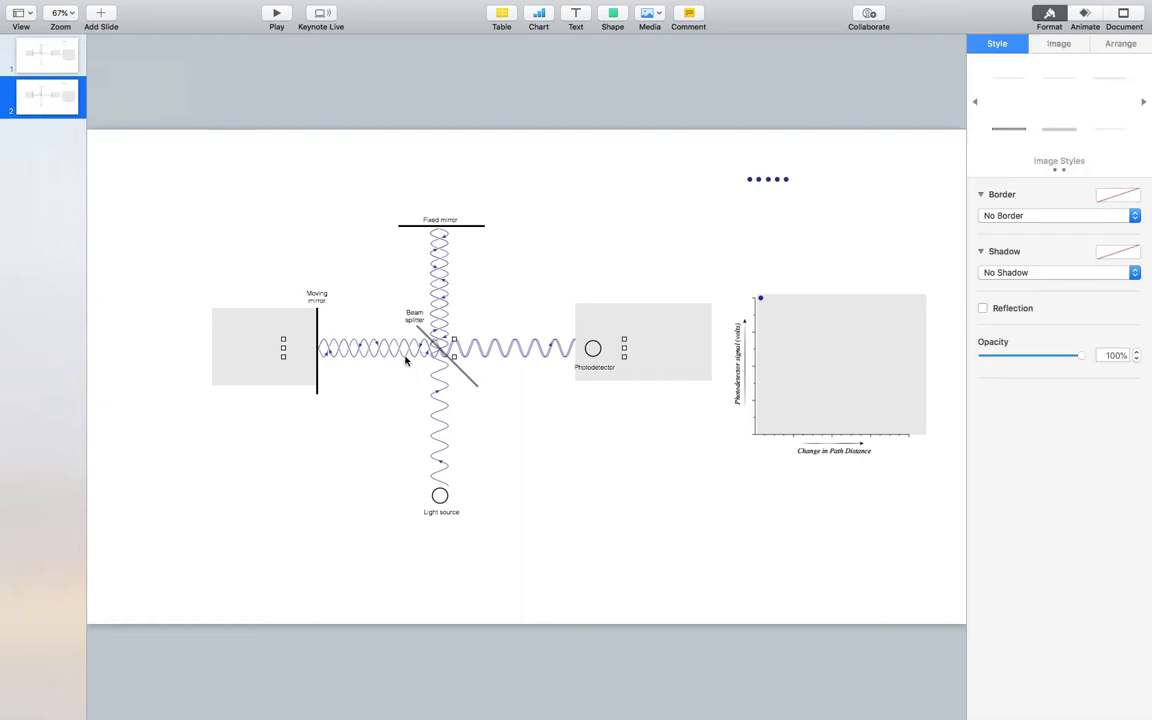
left_click(242, 340, "shift")
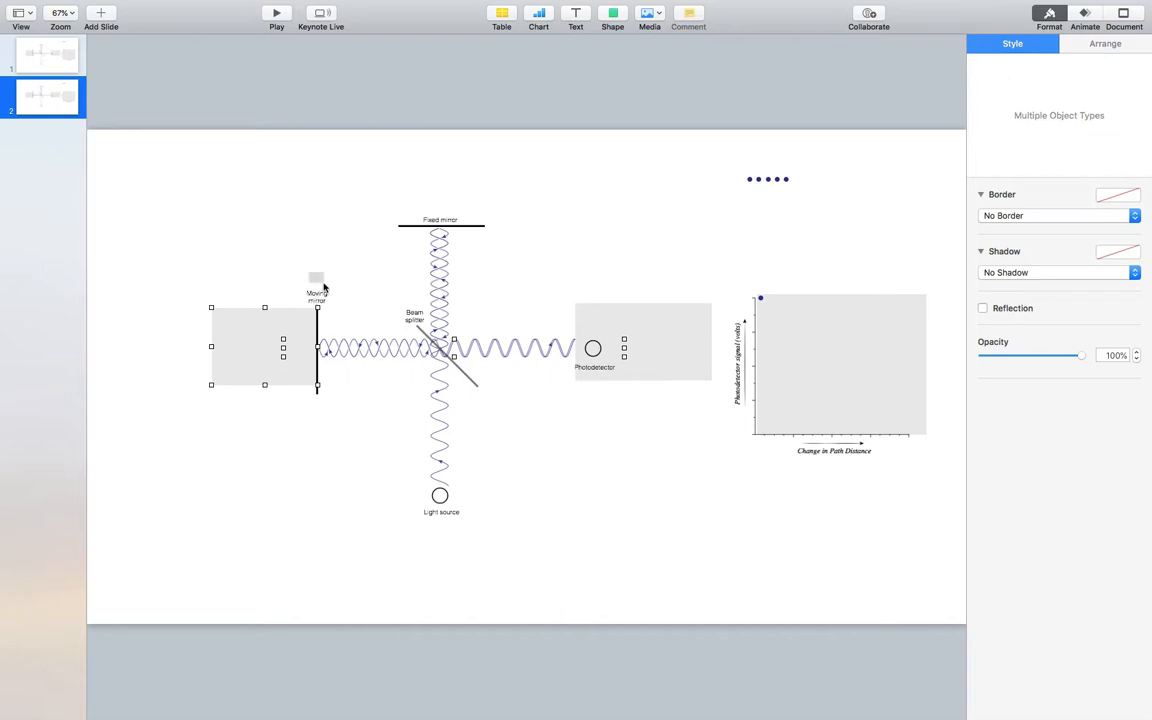
left_click(316, 294, "shift")
key("Left")
key("Left")
key("Left")
key("Left")
key("Left")
key("Left")
key("Left")
key("Left")
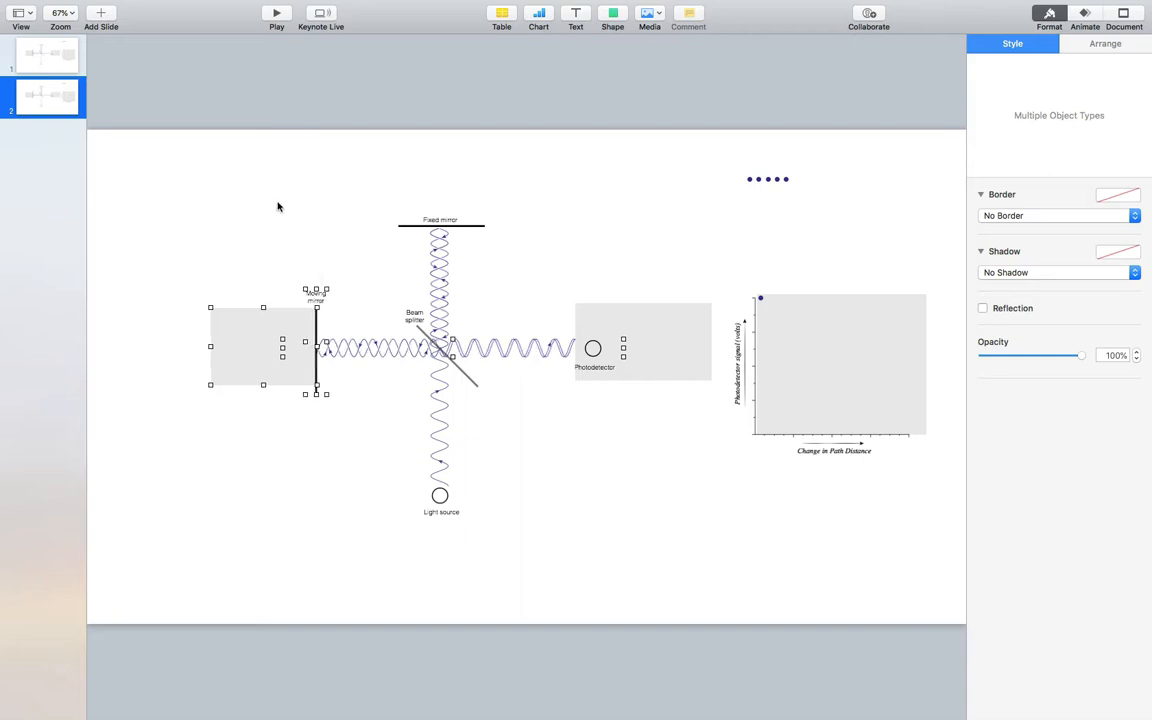
key("Left")
key("Left")
key("Left")
key("Left")
key("Left")
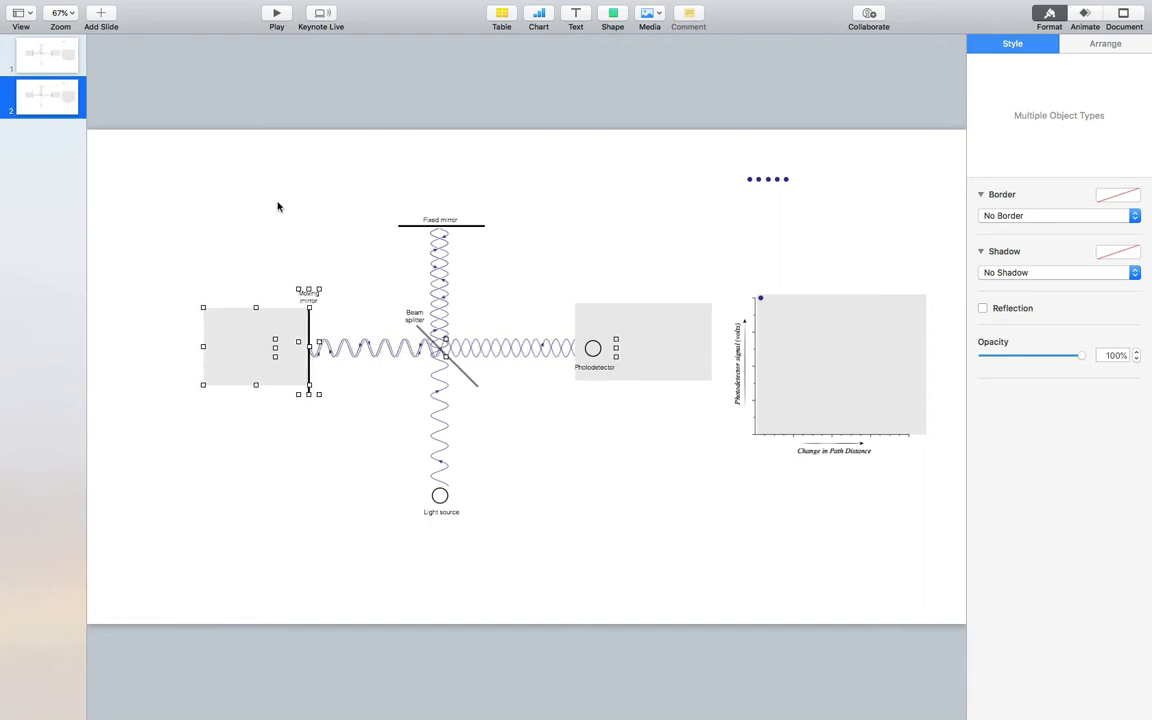
key("Left")
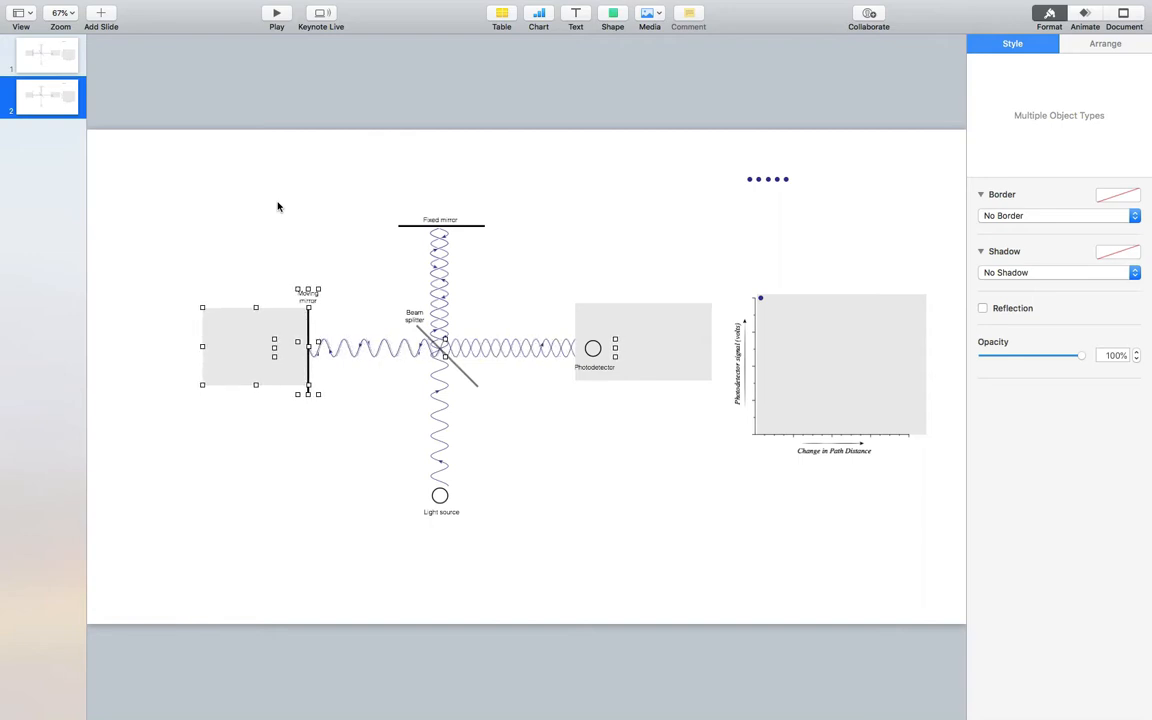
key("Right")
key("Left")
Step: Shift the graph's grey block right to reveal the curve down to its first trough and place a blue dot there
left_click(840, 384)
key("Right")
key("Right")
key("Right")
key("Right")
key("Right")
key("Right")
key("Right")
key("Right")
key("Right")
key("Right")
key("Right")
key("Right")
key("Right")
key("Right")
key("Right")
key("Right")
key("Right")
key("Right")
key("Right")
key("Right")
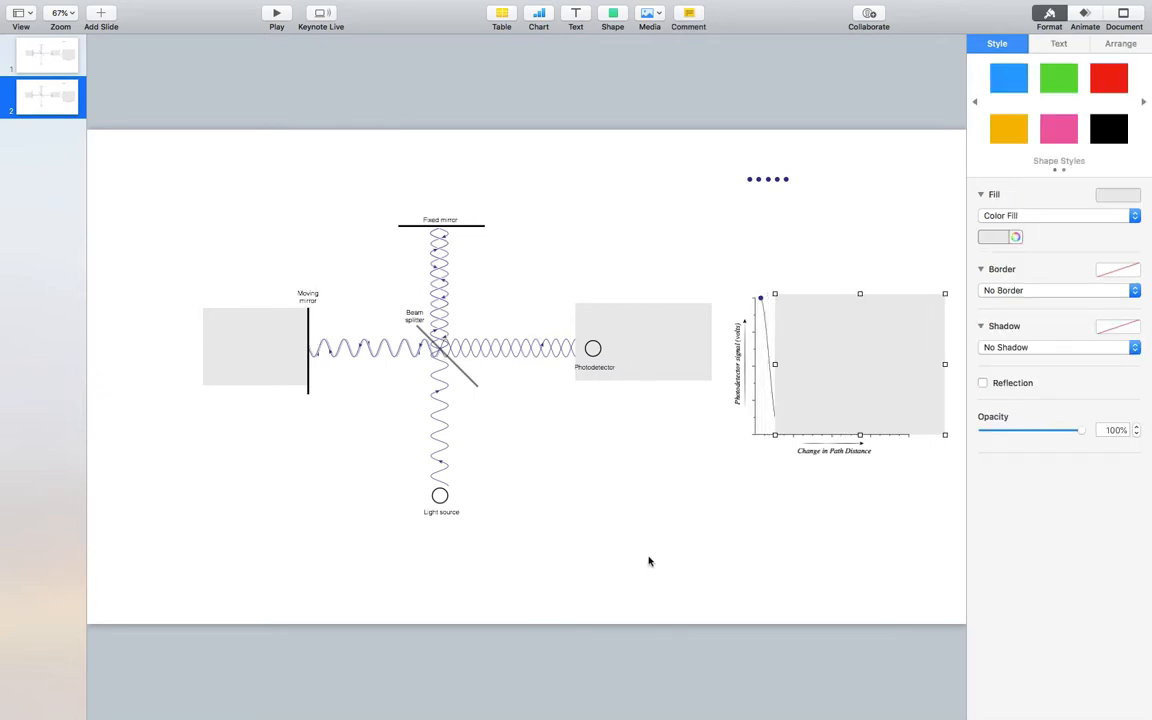
key("Left")
key("Left")
key("Left")
key("Left")
key("Left")
key("Left")
key("Left")
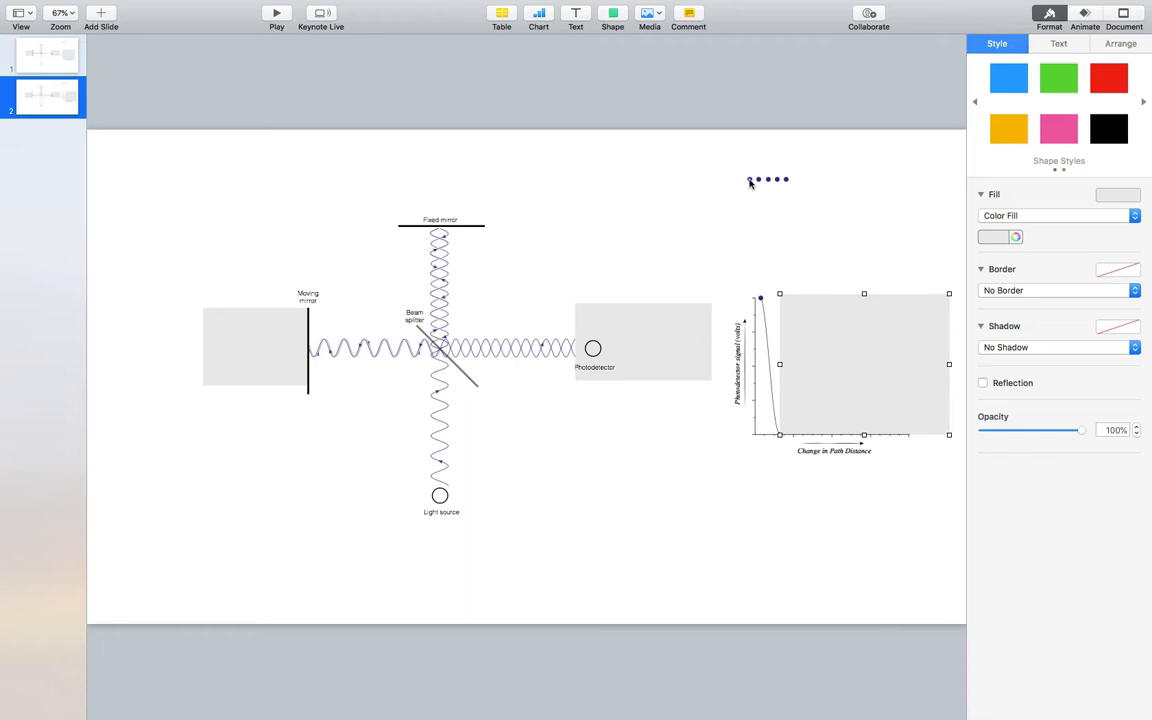
left_click_drag(750, 182, 782, 435)
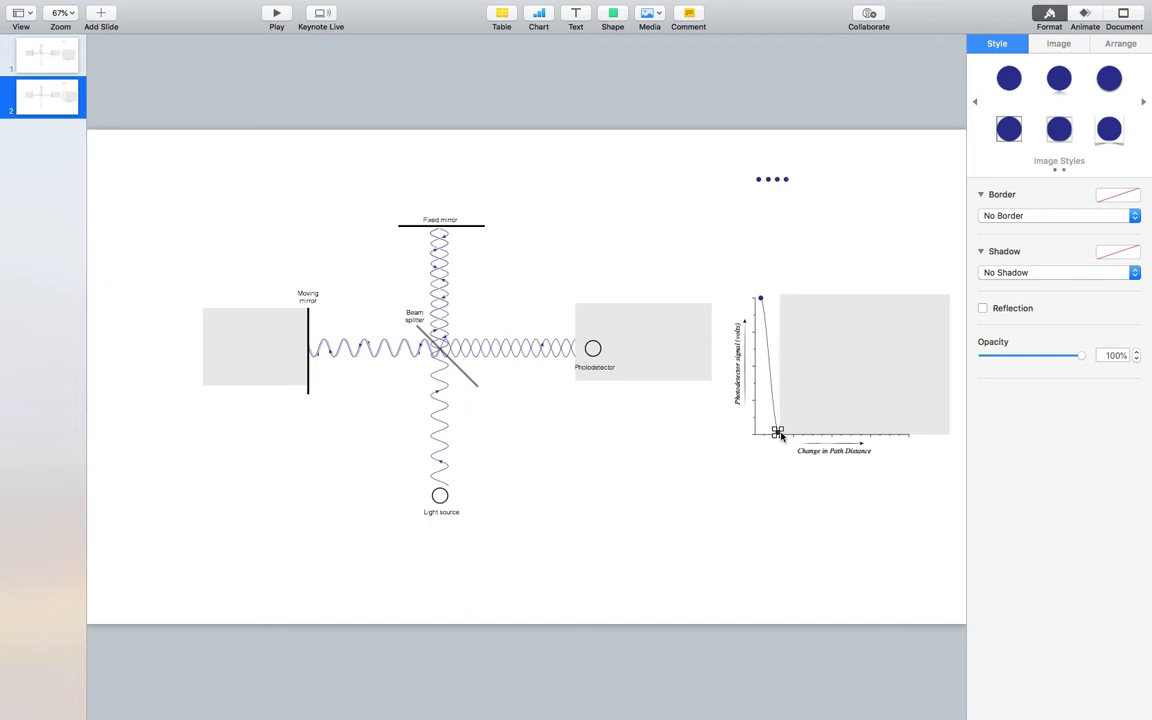
left_click(760, 512)
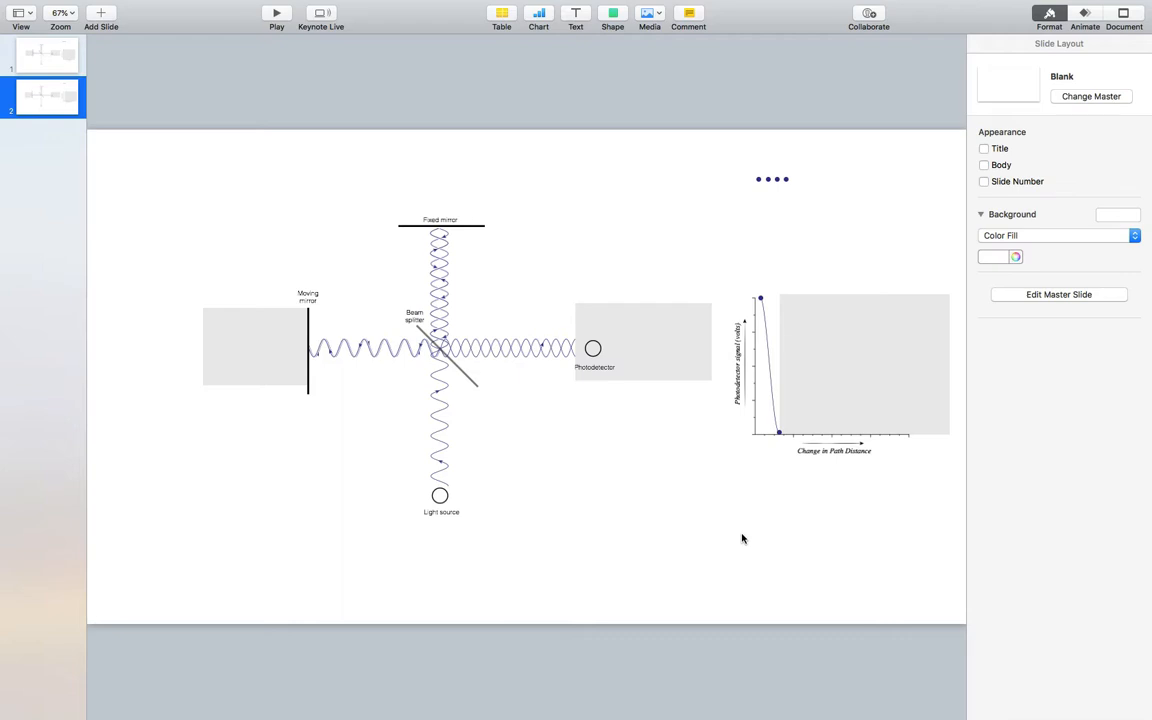
Step: Duplicate slide 2 and delete the spare blue dots above the graph on slides 2 and 1
right_click(50, 107)
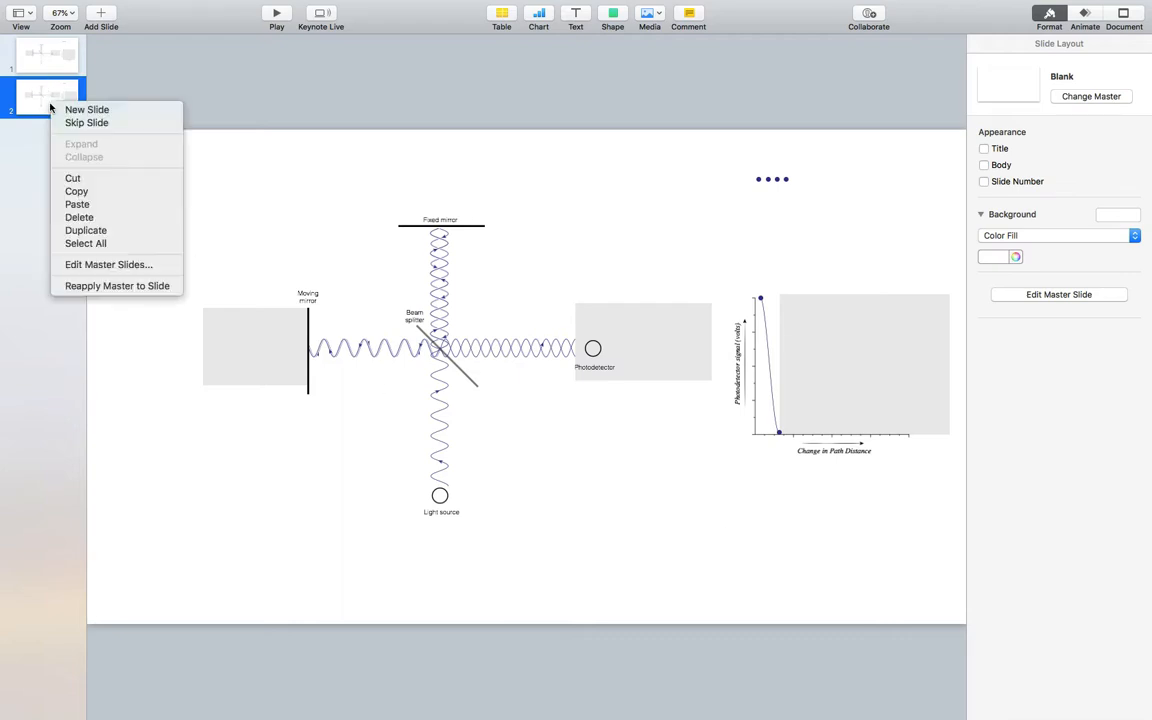
left_click(71, 237)
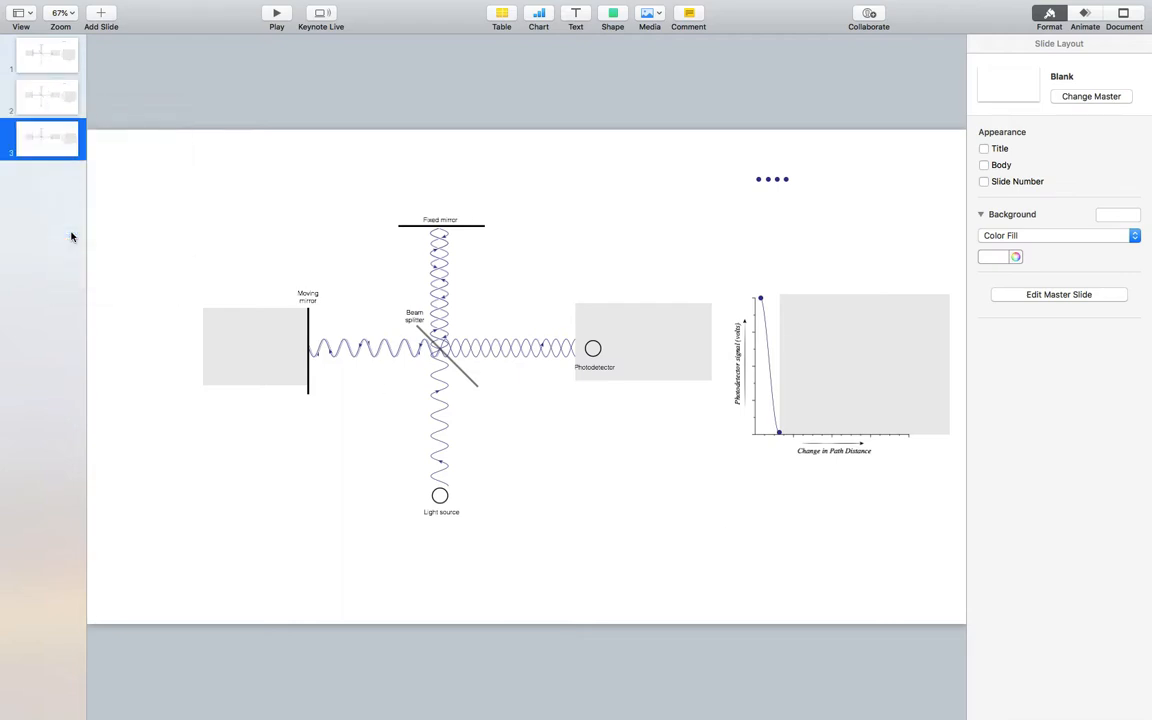
left_click(65, 113)
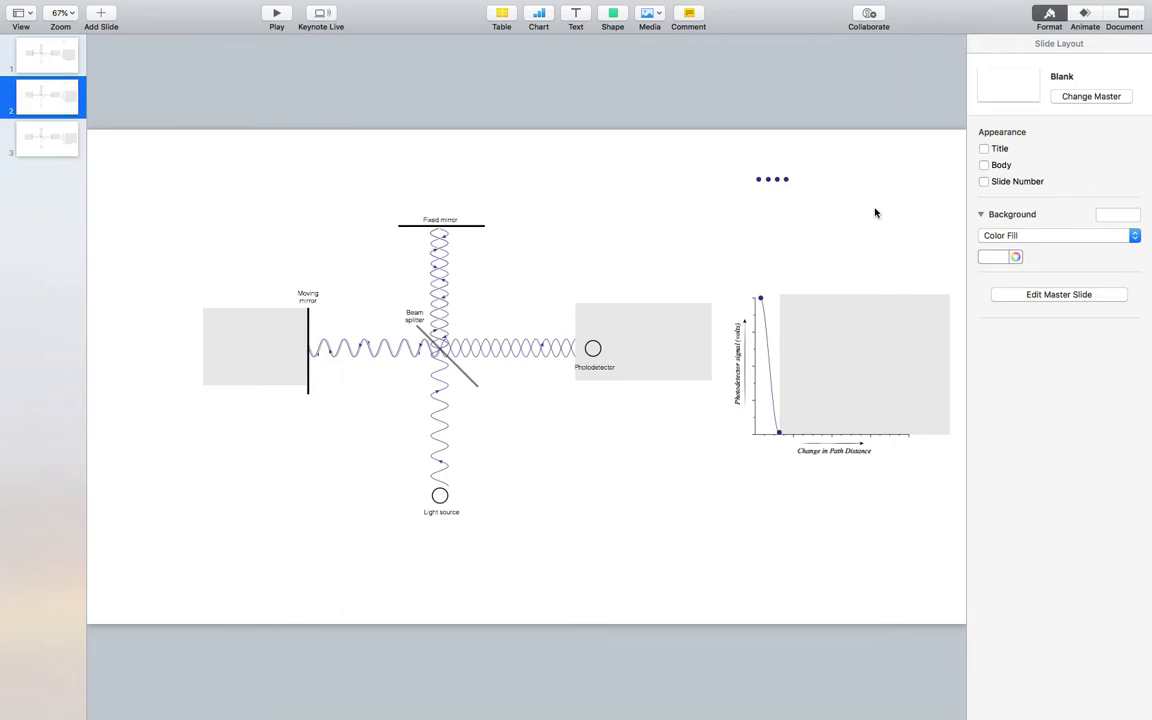
left_click_drag(874, 211, 725, 165)
key("Delete")
left_click(59, 68)
left_click_drag(861, 231, 689, 154)
key("Delete")
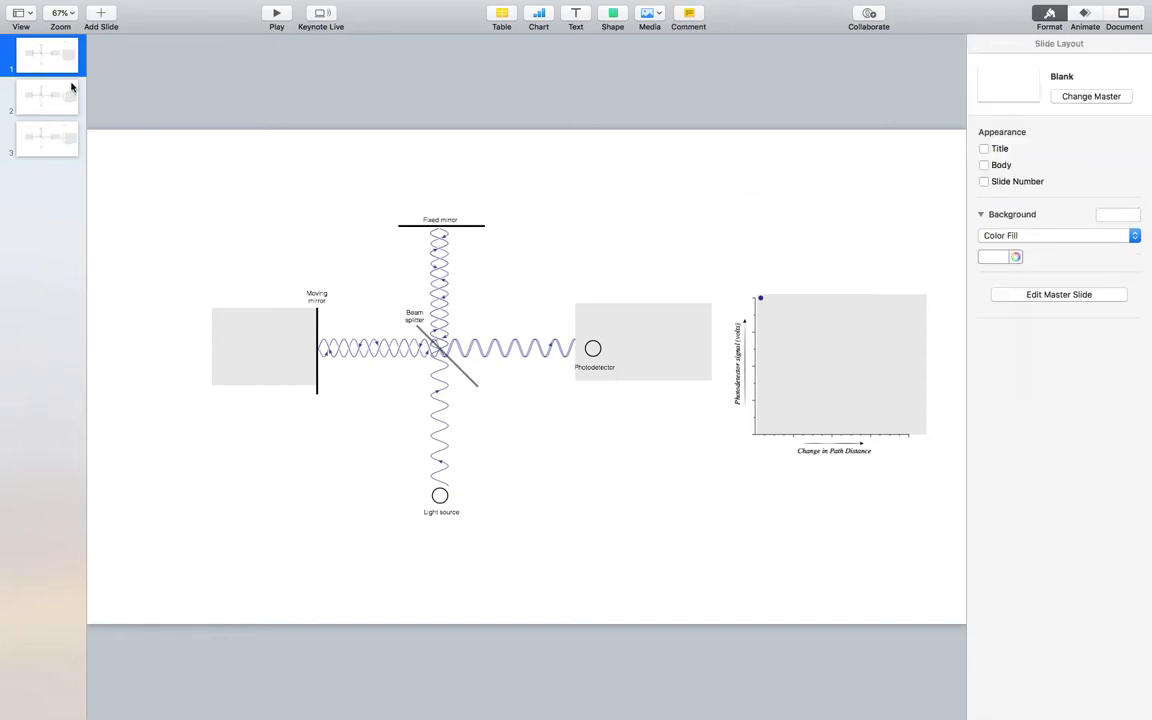
Step: Apply the Magic Move transition to all three slides and play the slideshow from slide 1 to check the animation
left_click(54, 144, "shift")
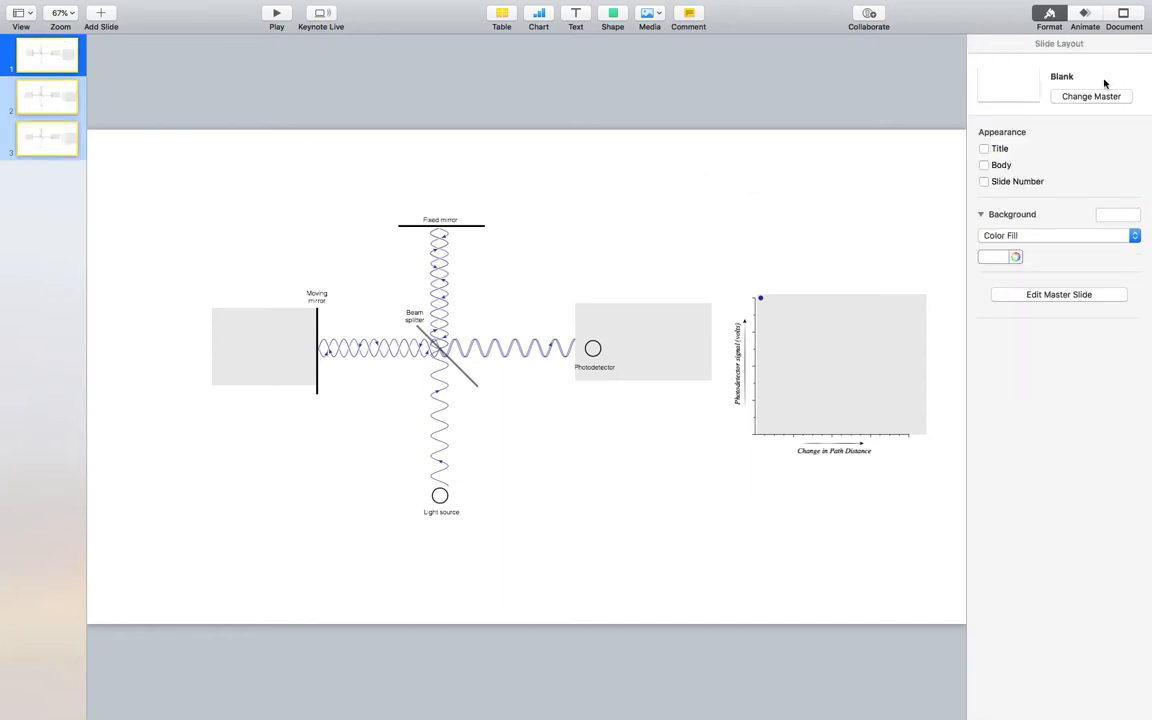
left_click(1086, 15)
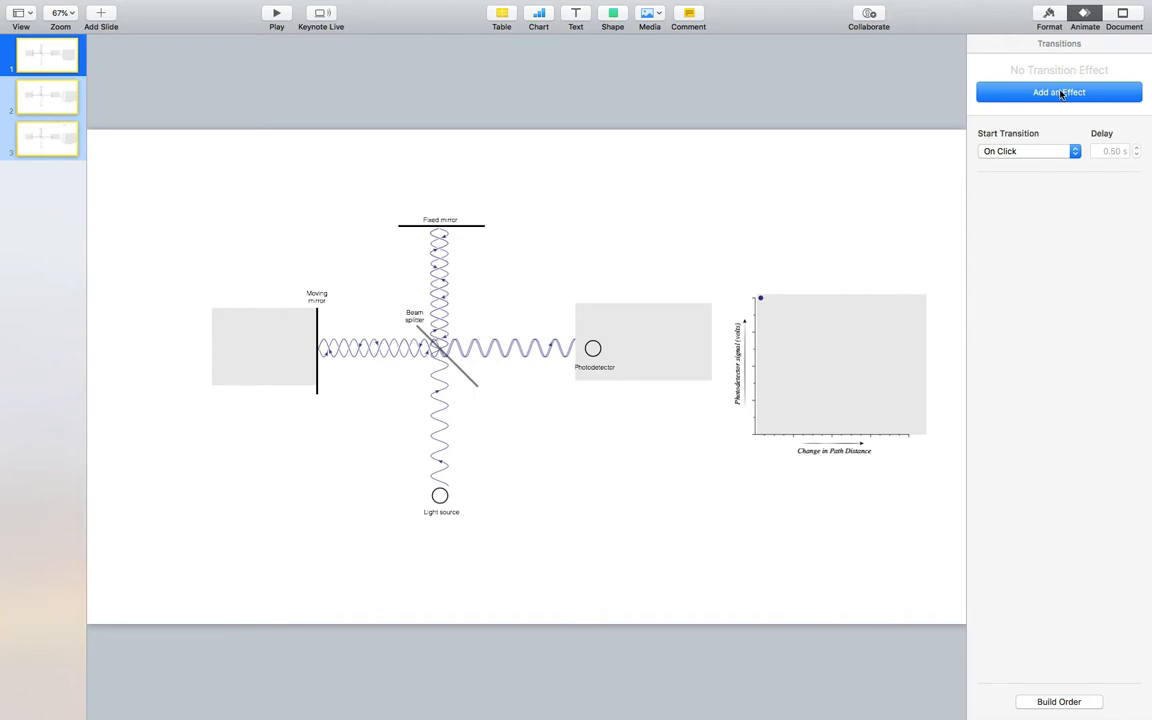
left_click(1062, 92)
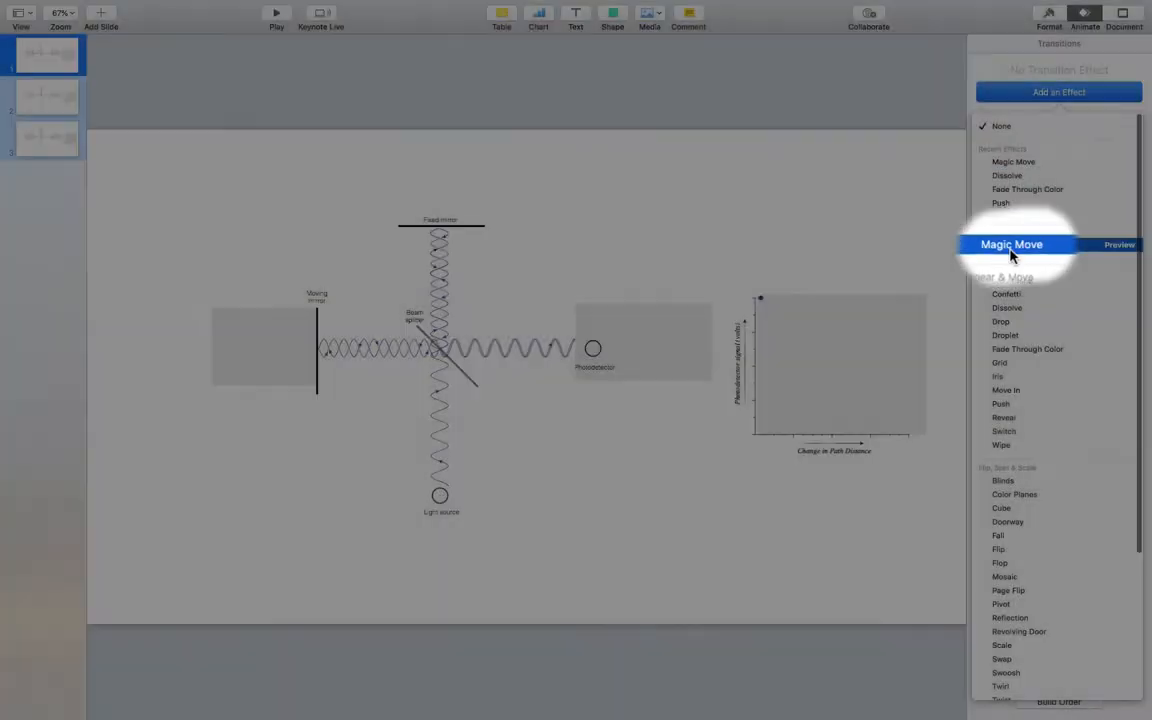
left_click(1013, 250)
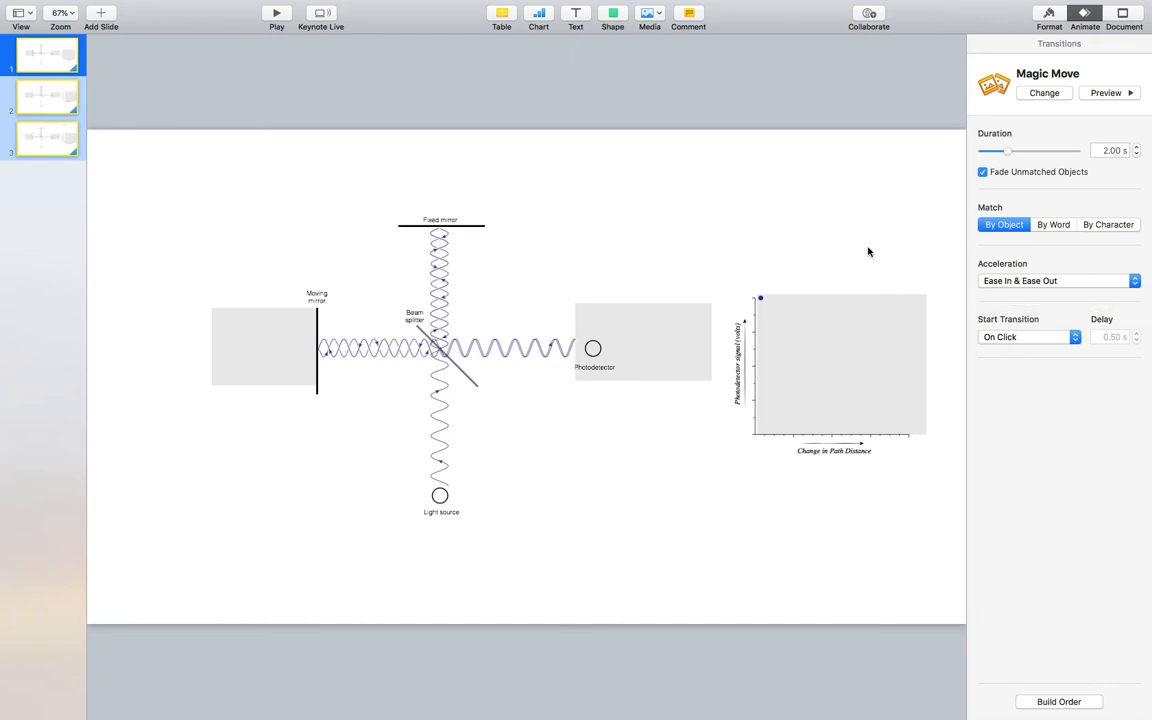
left_click(277, 16)
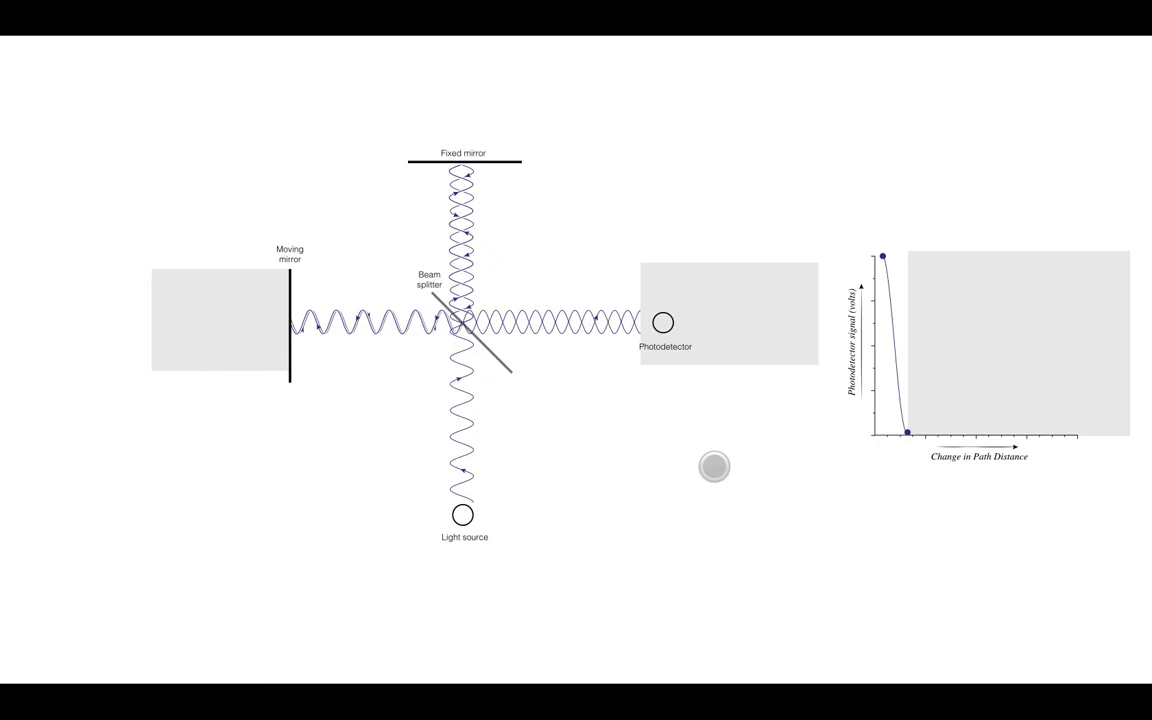
key("Escape")
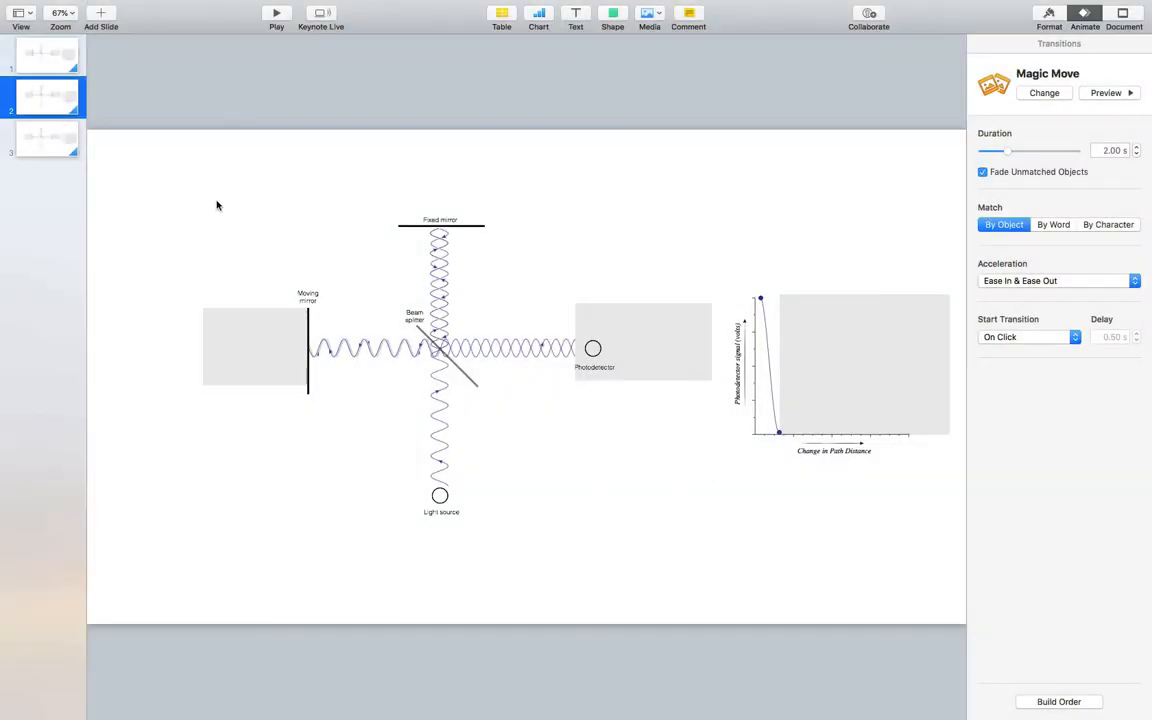
Step: On slide 1, fill the three grey blocks beside the moving mirror, behind the photodetector and over the graph with white
left_click(61, 63)
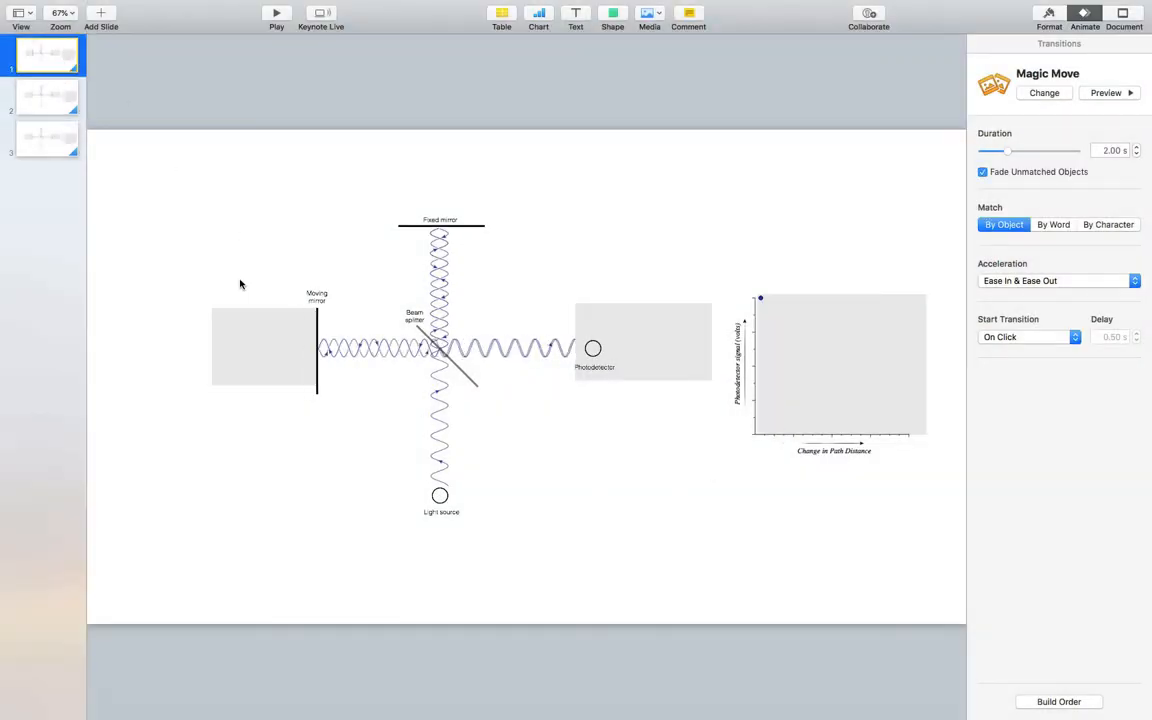
left_click(265, 346)
left_click(688, 342, "shift")
left_click(877, 362, "shift")
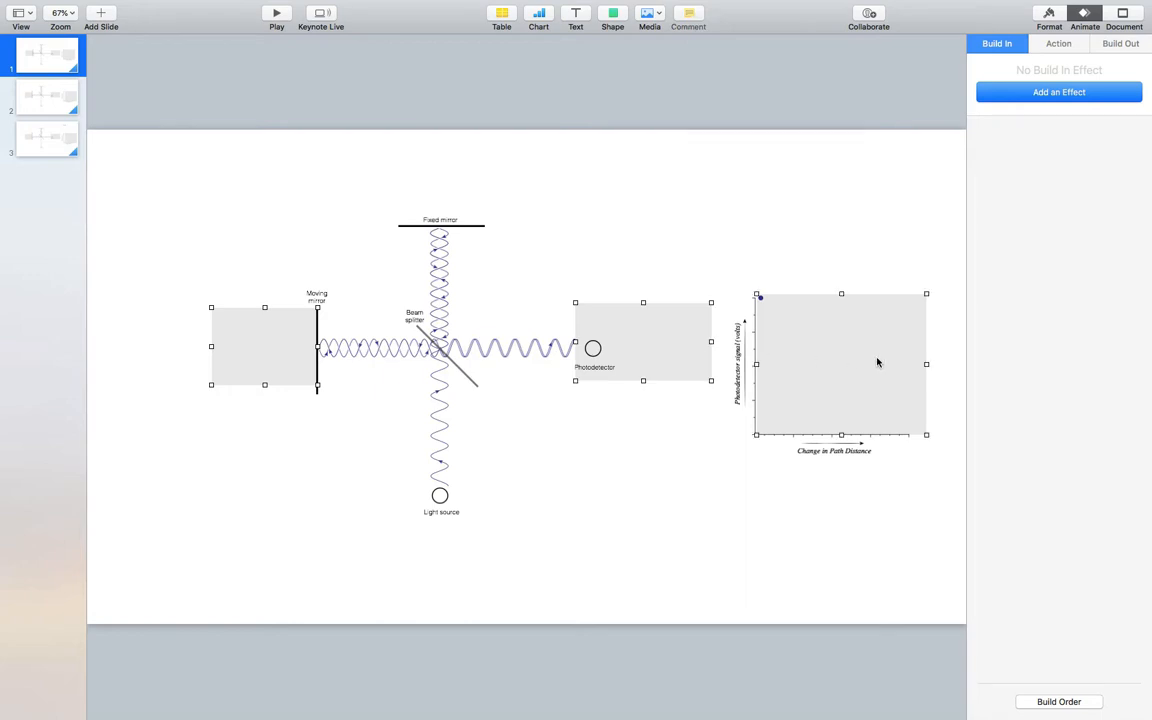
left_click(1050, 17)
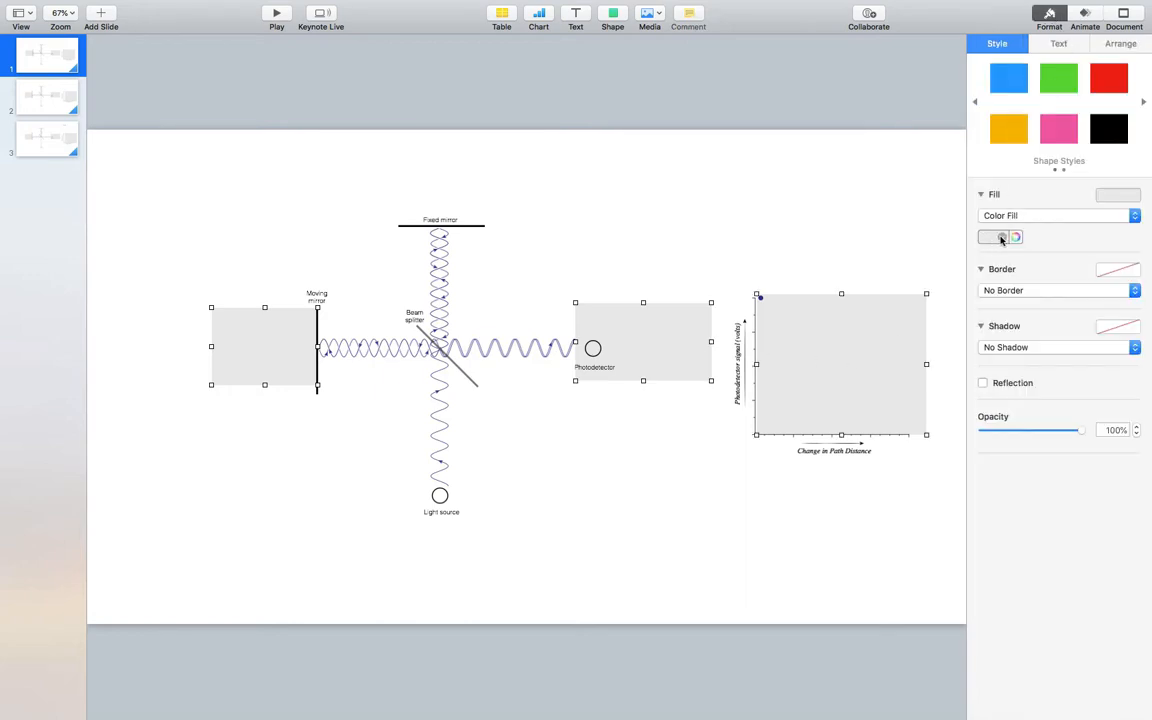
left_click(1001, 239)
left_click(937, 325)
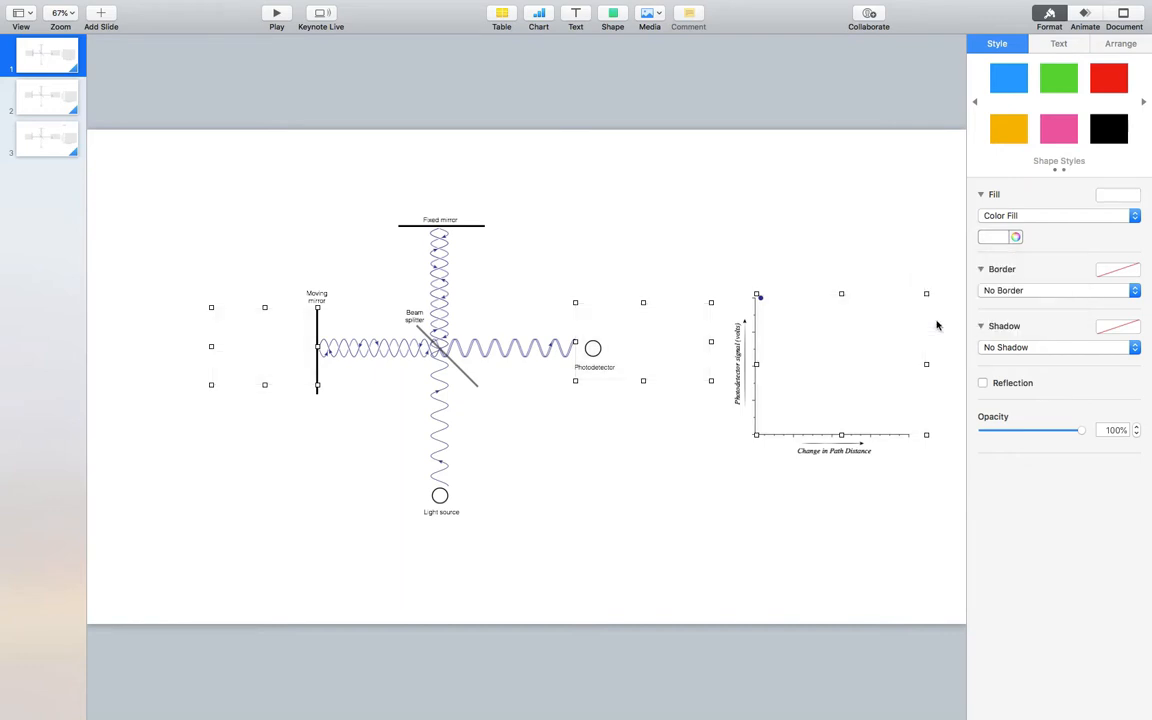
Step: Fill the same three grey masking blocks on slide 2 with white
left_click(54, 107)
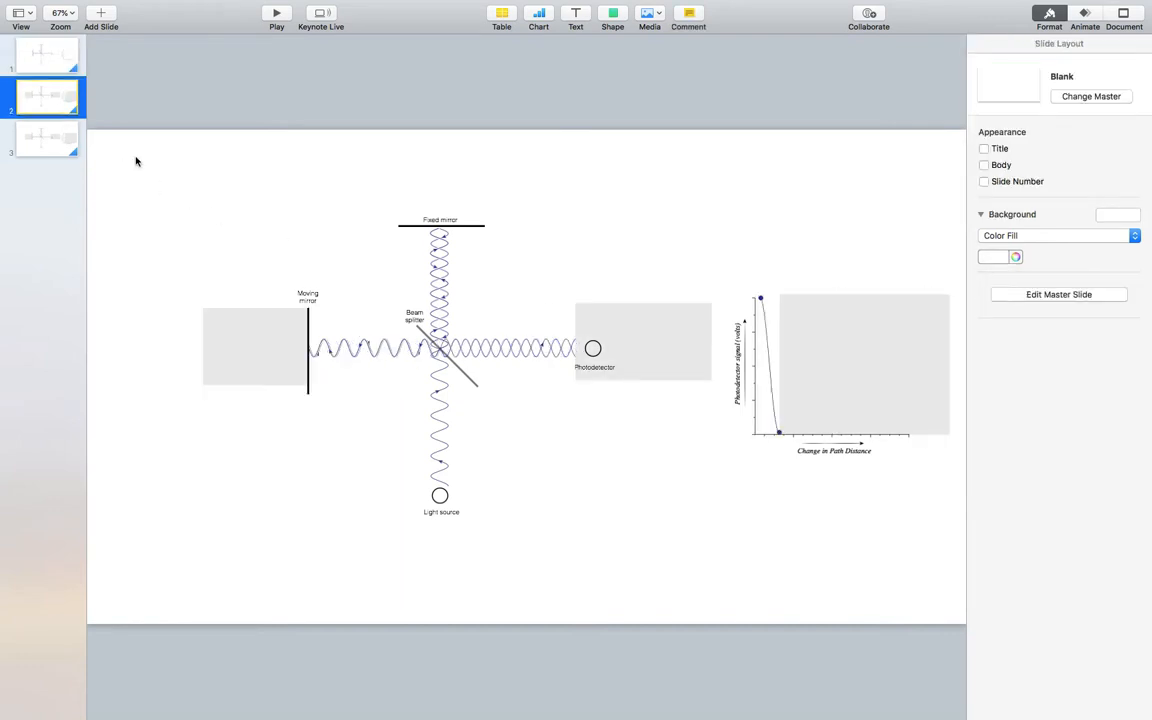
left_click(270, 371)
left_click(651, 343, "shift")
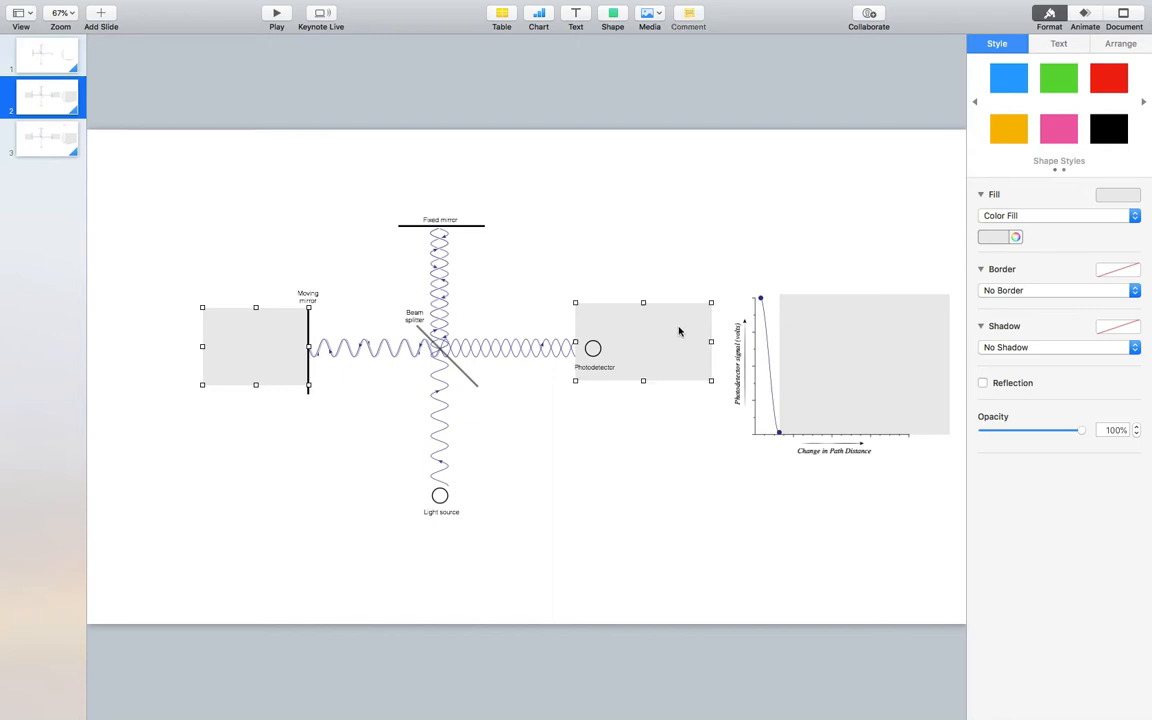
left_click(874, 334, "shift")
left_click(997, 238)
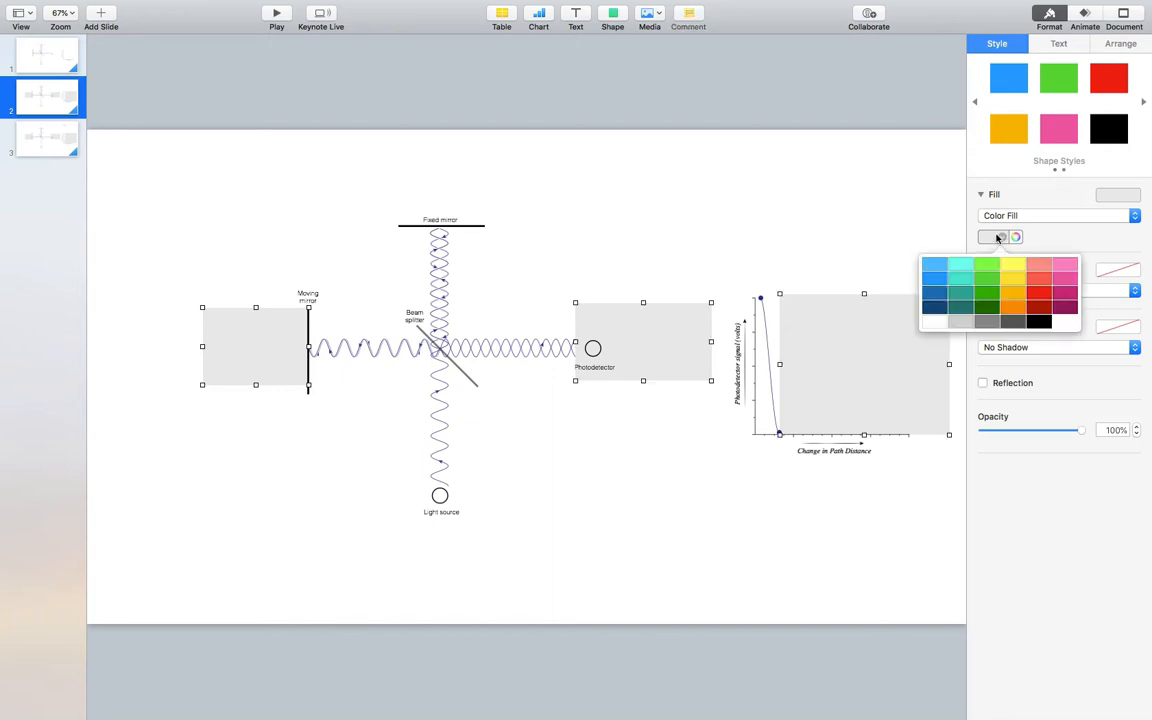
left_click(933, 322)
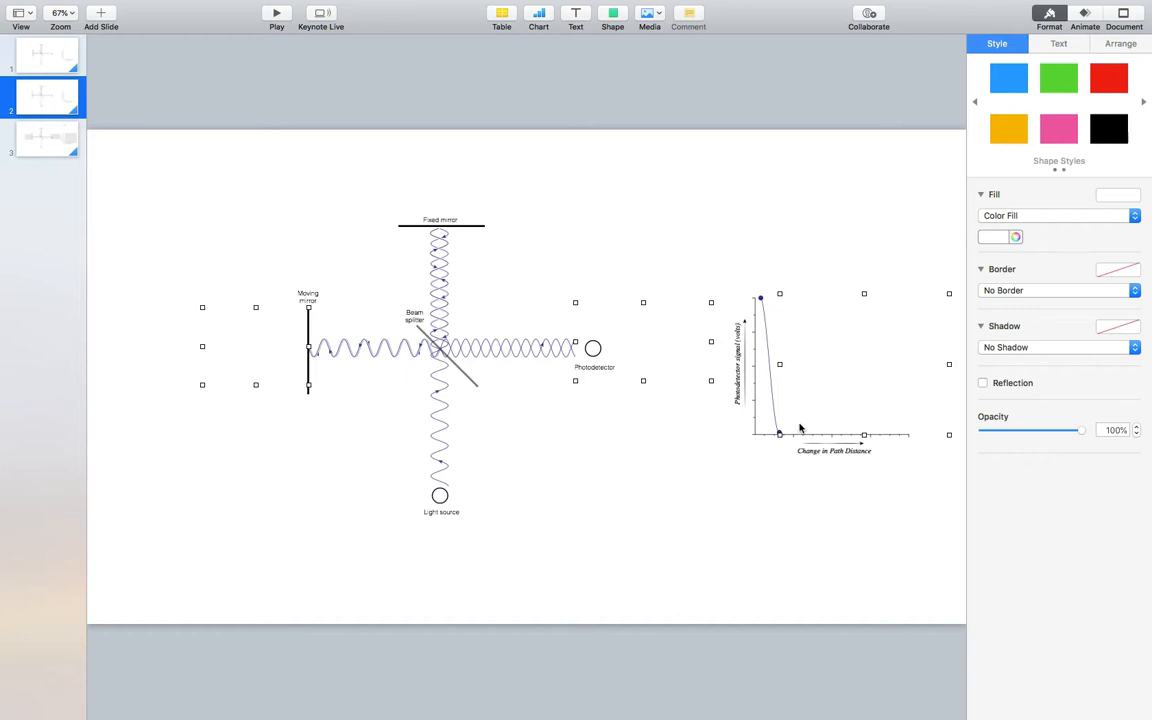
left_click(761, 501)
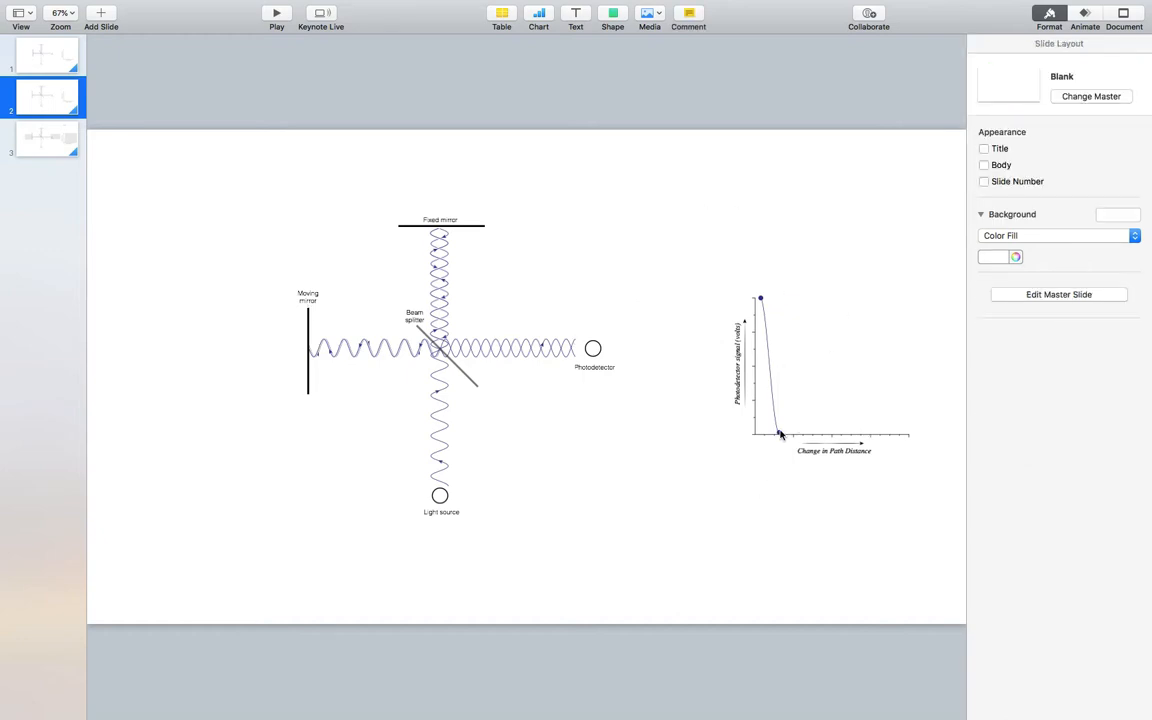
Step: Give slide 2's blue dot at the curve's first trough a Dissolve build-in that starts After Transition
left_click(780, 434)
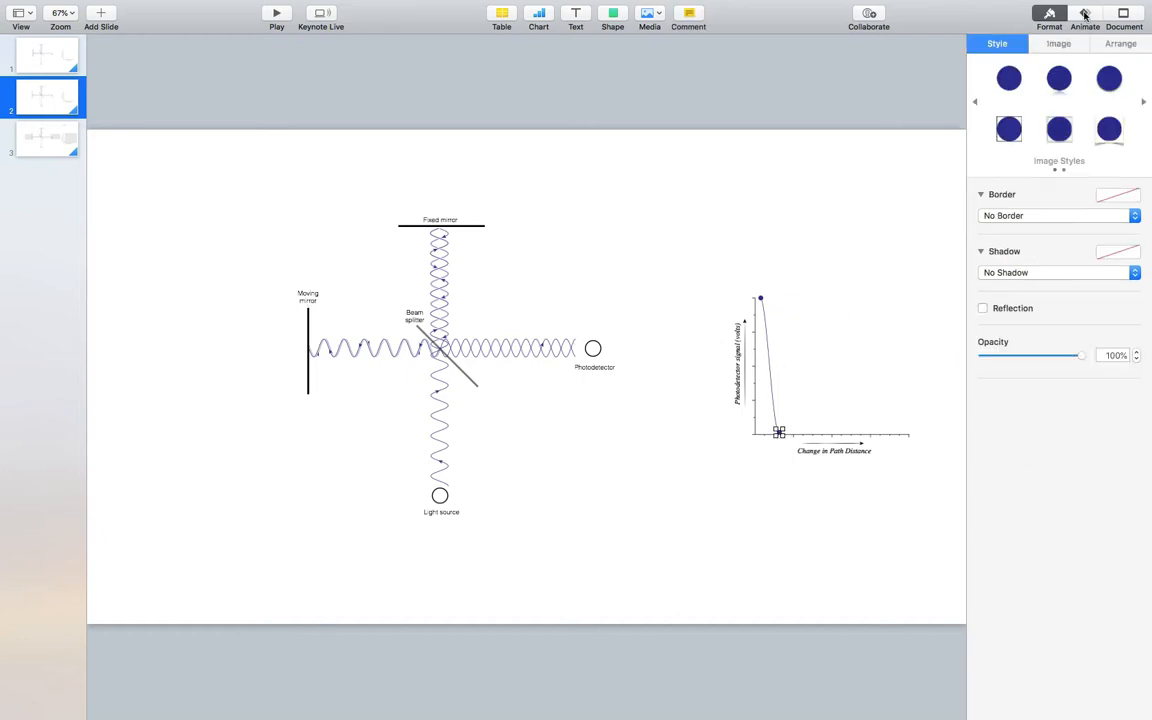
left_click(1085, 13)
left_click(1050, 92)
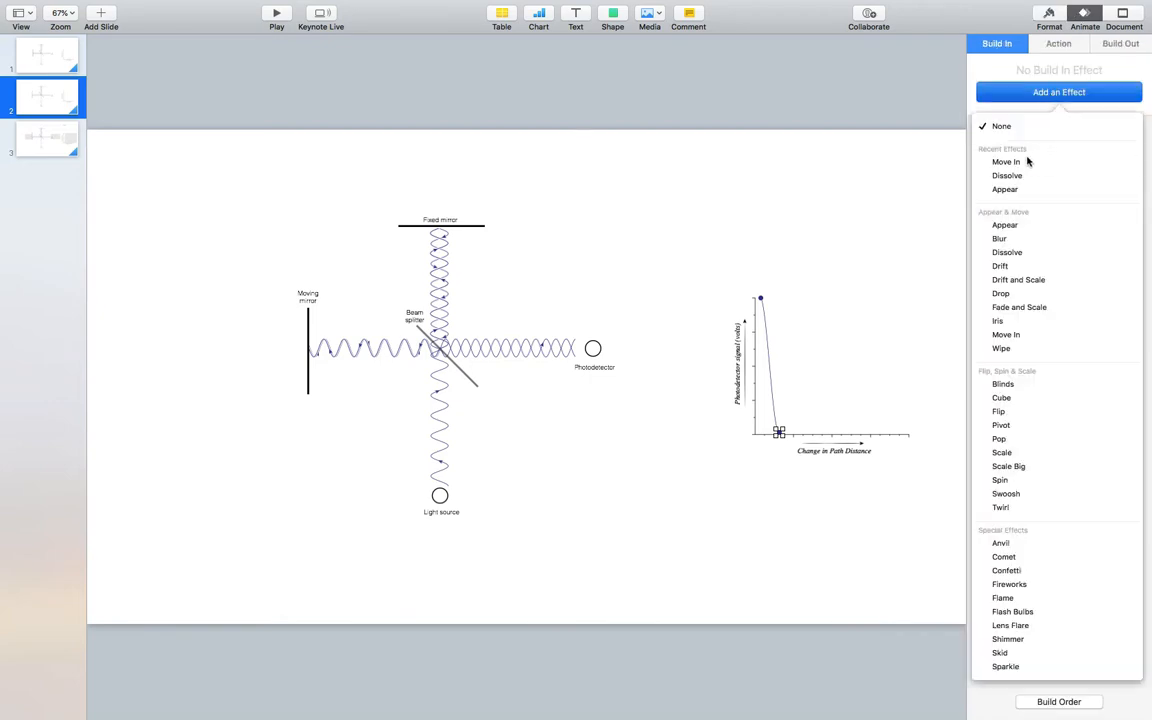
left_click(1024, 172)
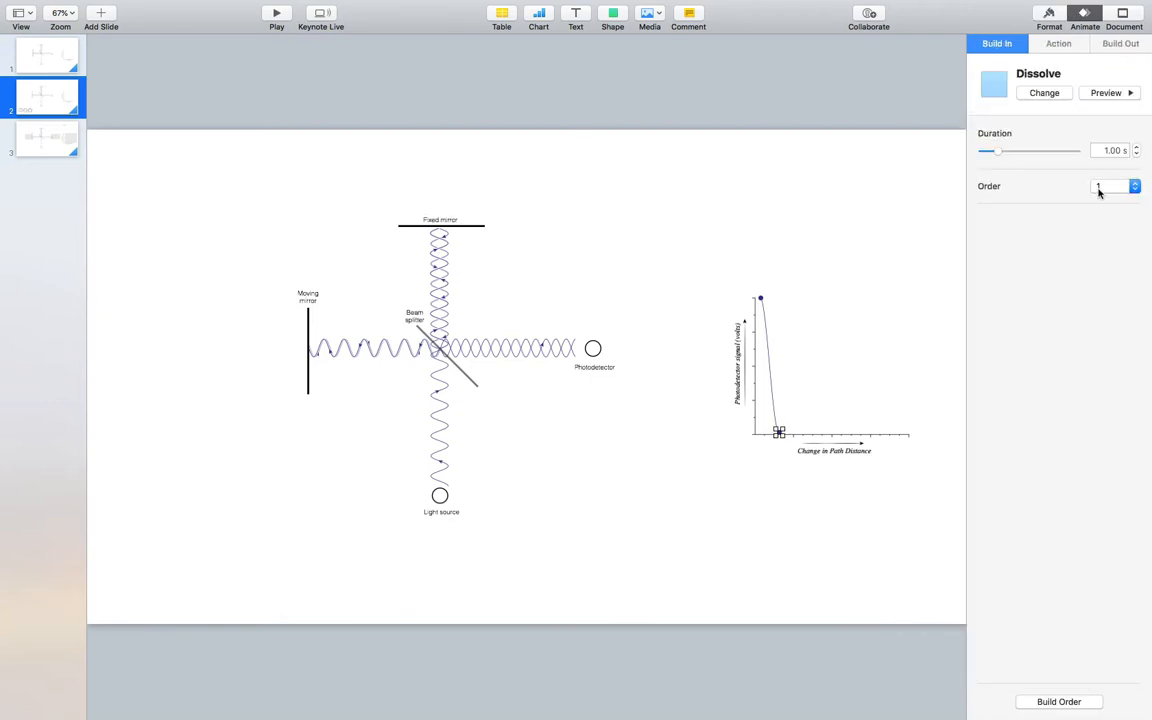
left_click(1060, 702)
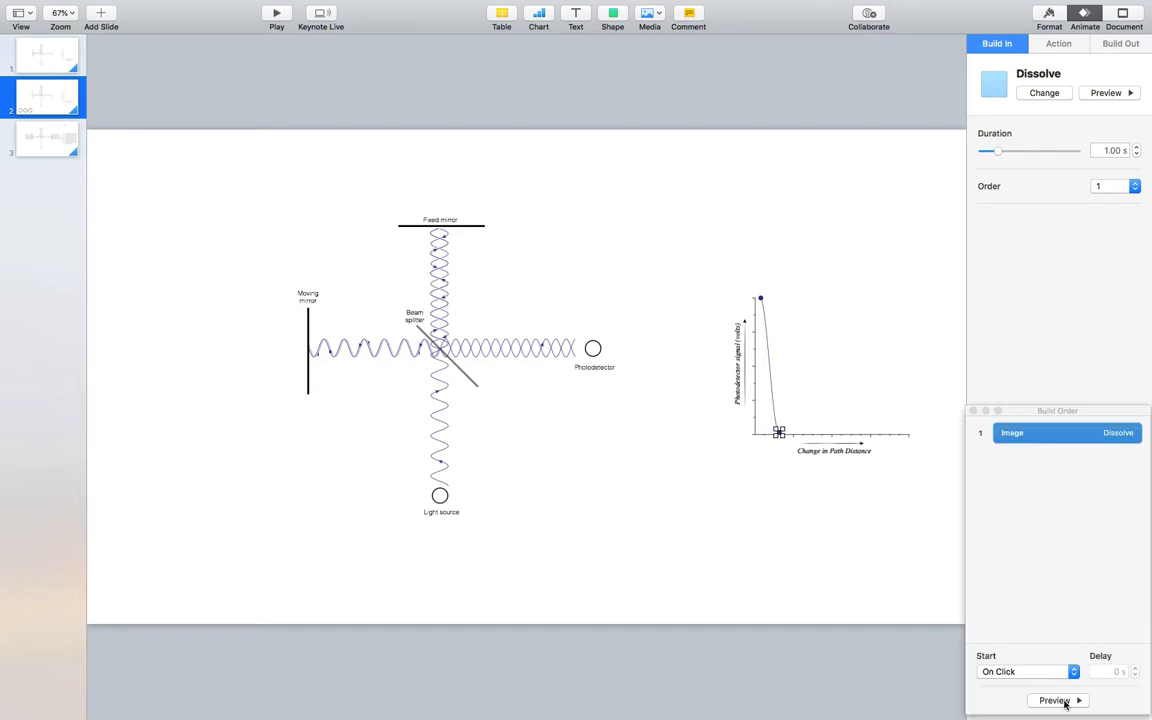
left_click(1005, 672)
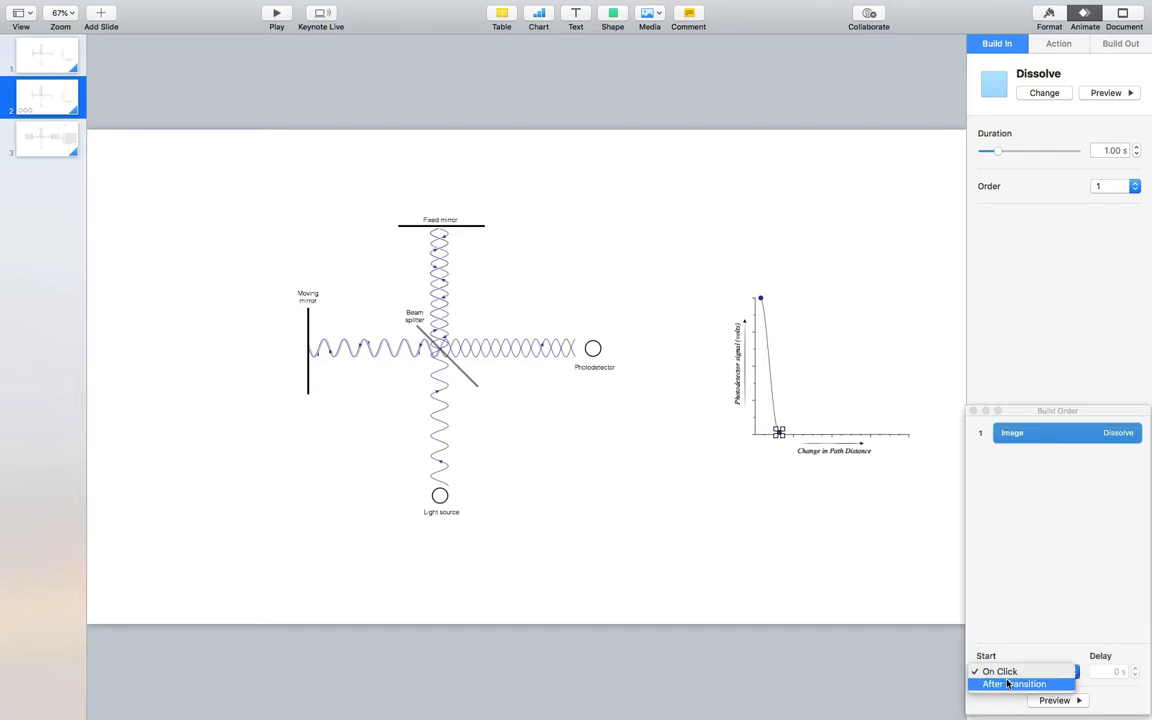
left_click(1007, 684)
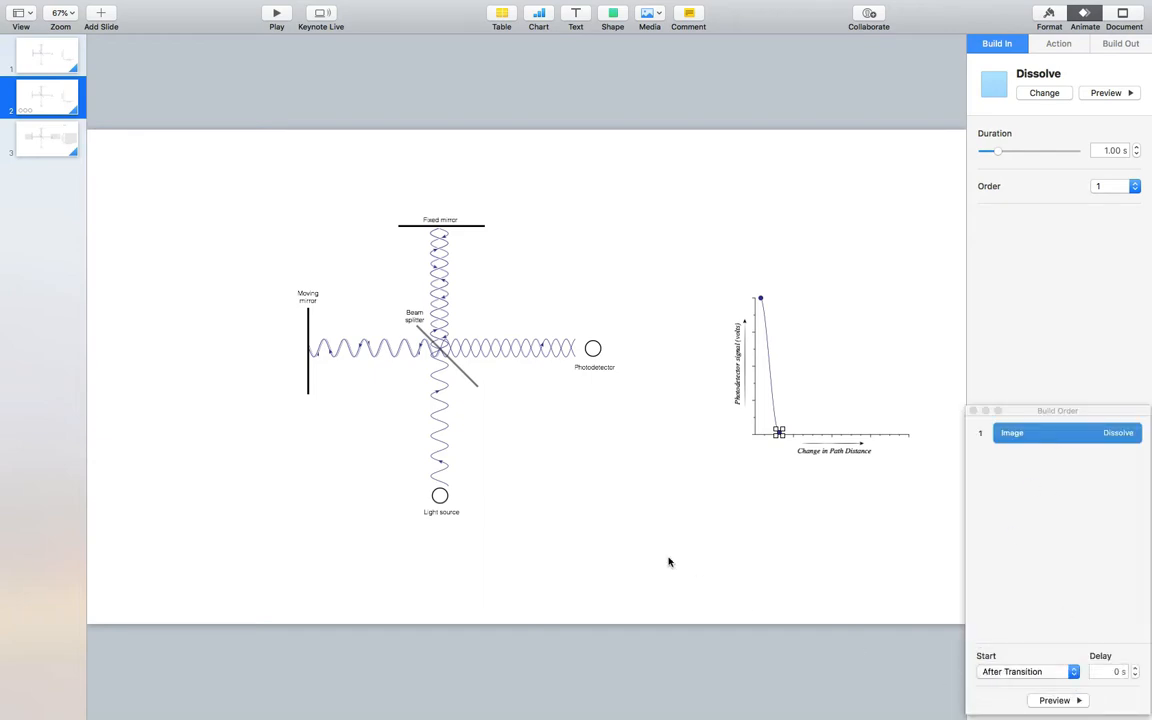
Step: Play the slideshow from slide 1 to check the white masks and the dot's Dissolve effect
left_click(57, 63)
left_click(277, 14)
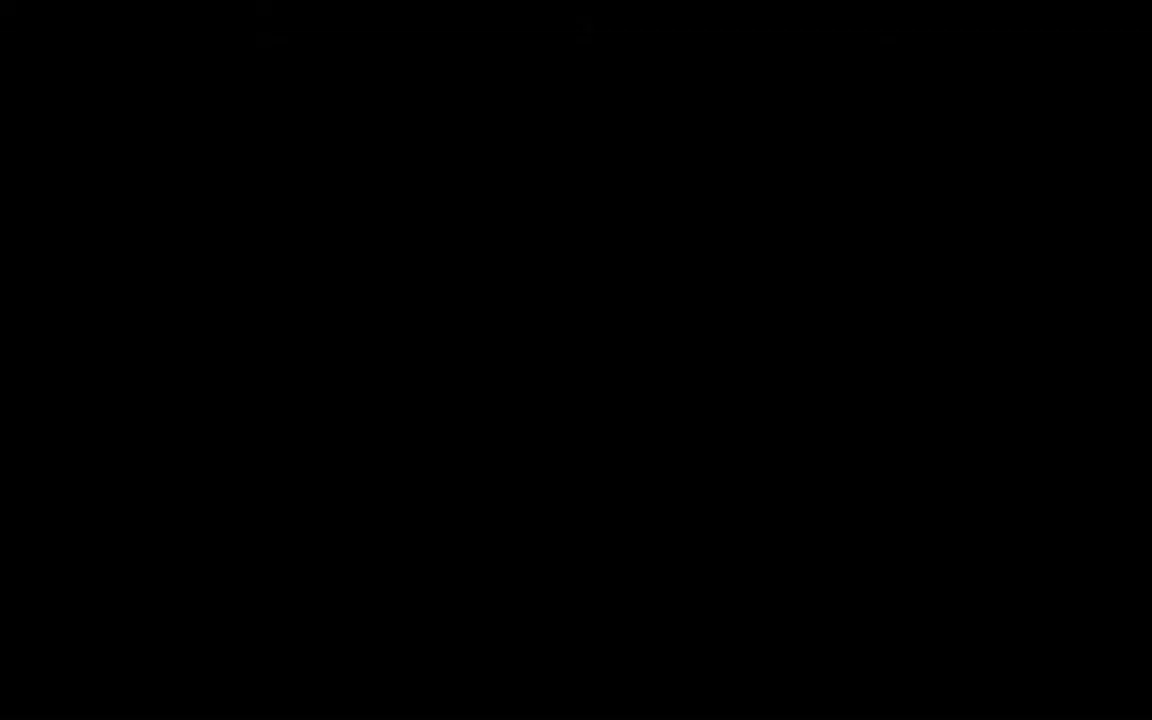